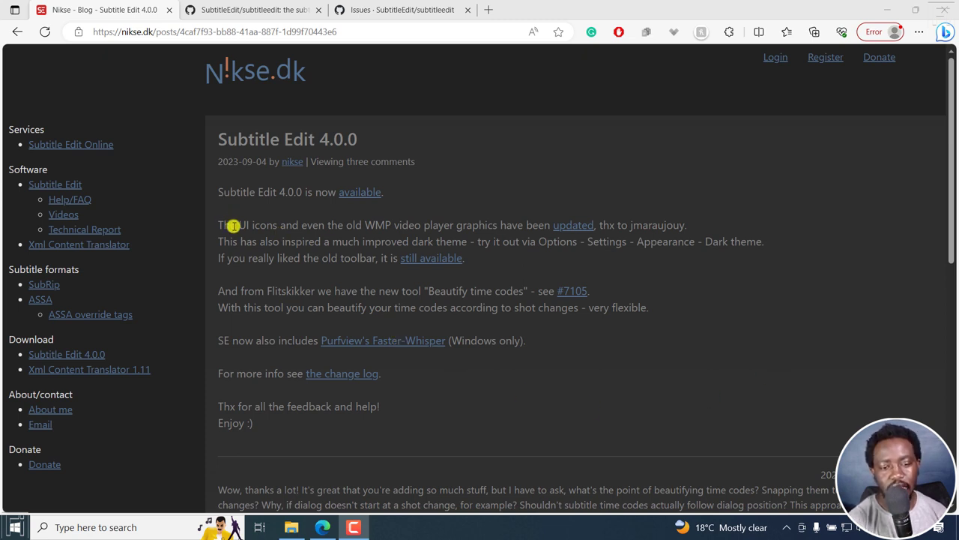
Step: Read the 4.0.0 blog post, highlighting phrases on UI icons, the old WMP player and Beautify time codes
drag(236, 225, 292, 227)
click(326, 227)
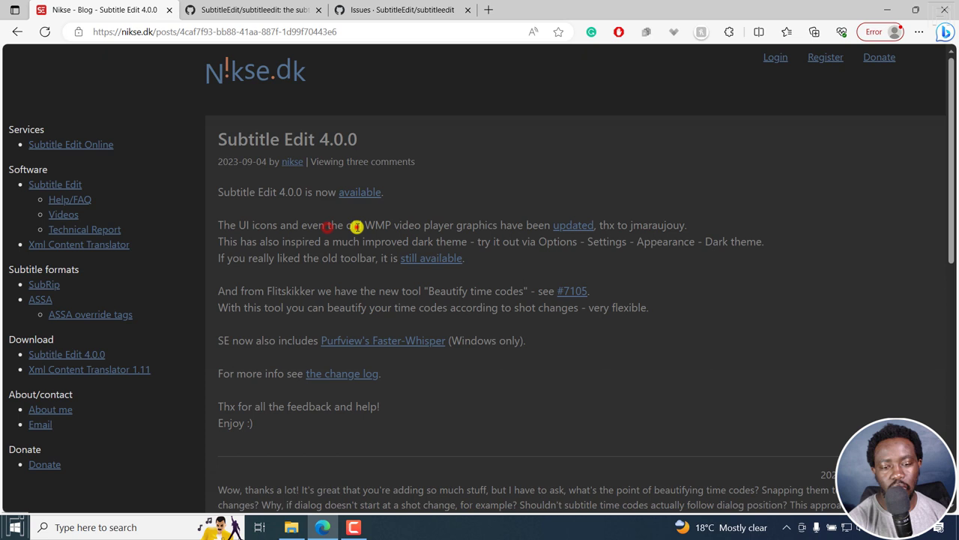
drag(357, 227, 443, 227)
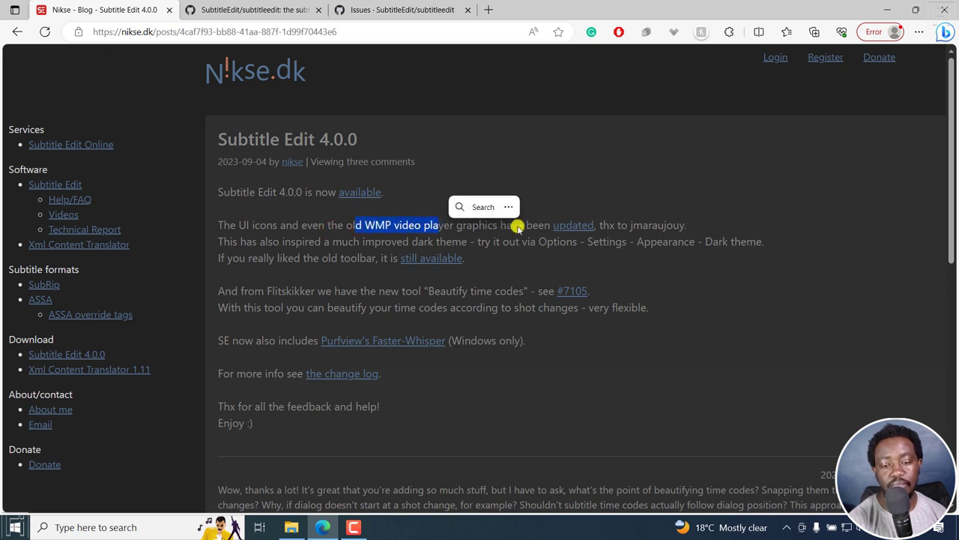
click(310, 254)
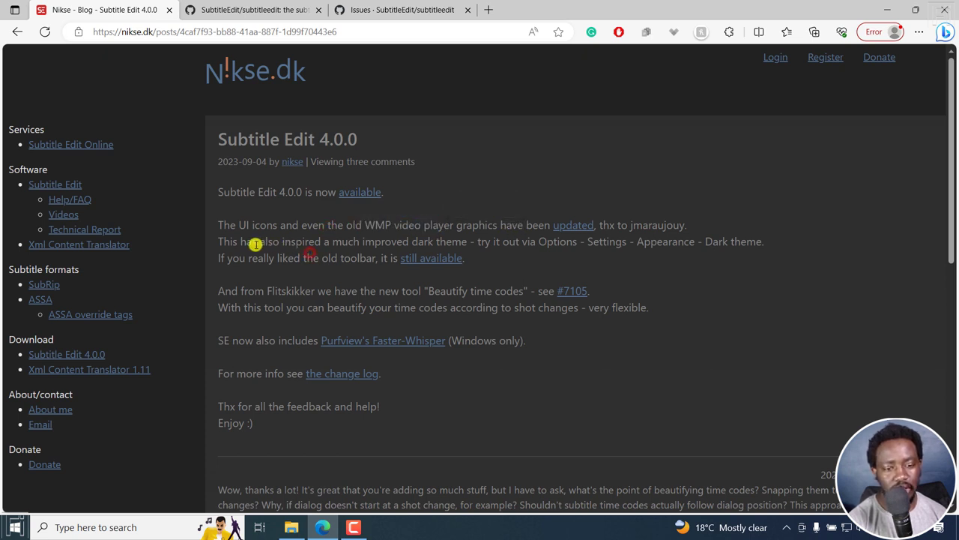
drag(256, 243, 322, 242)
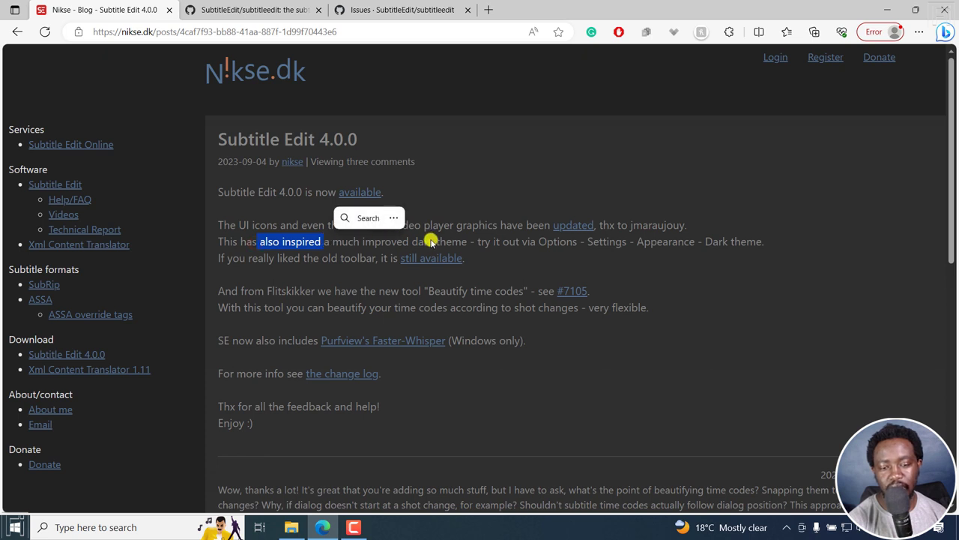
click(470, 247)
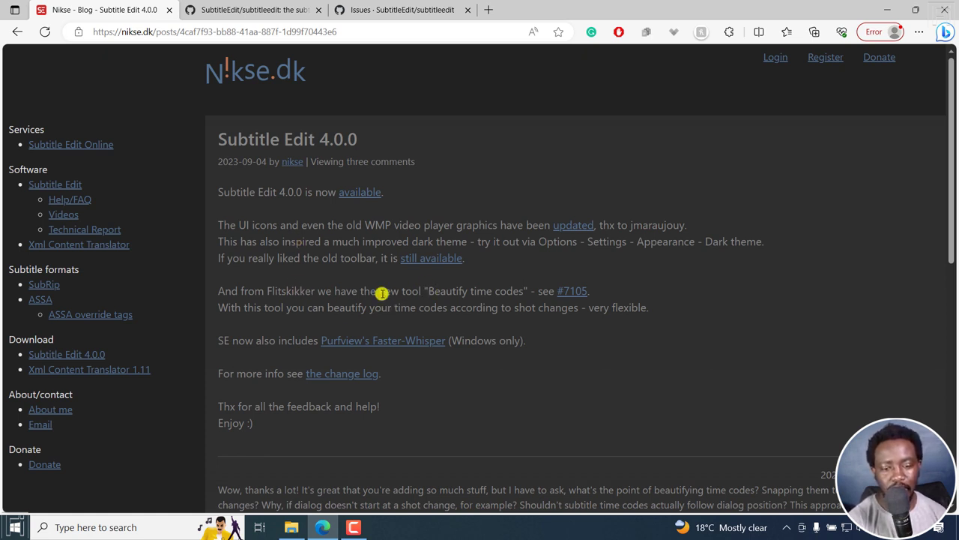
double_click(336, 291)
drag(424, 290, 518, 293)
click(317, 305)
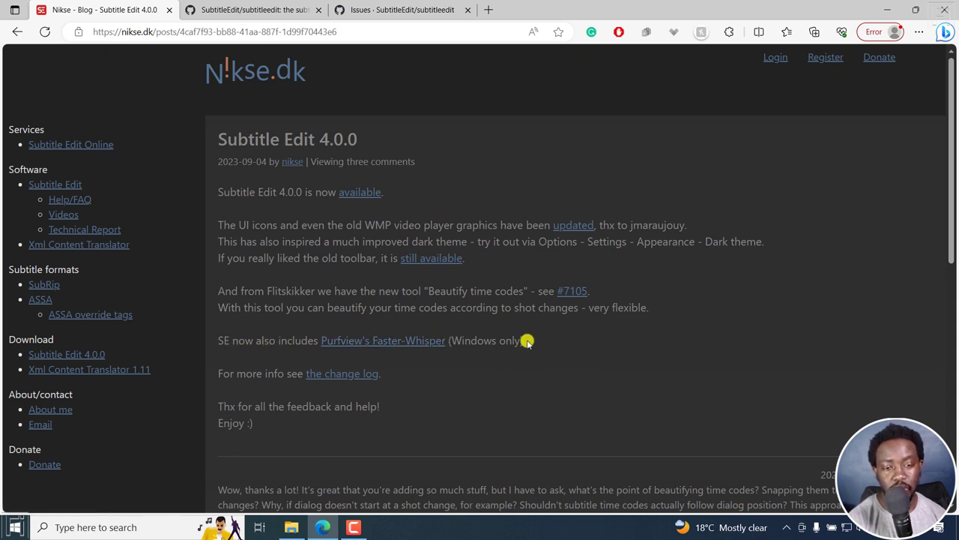
Step: Open the change log link in a new tab and switch to it
right_click(347, 373)
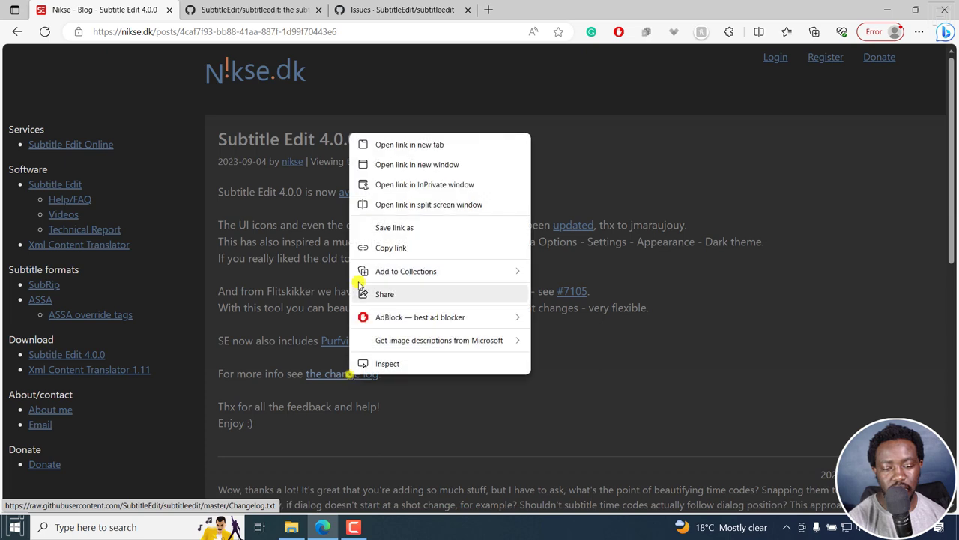
click(407, 142)
click(234, 11)
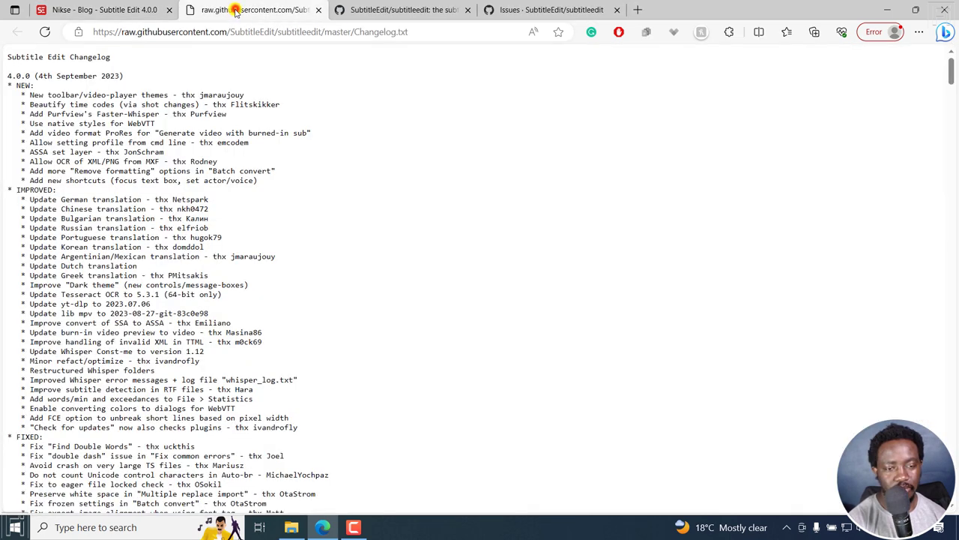
Step: Review the changelog entries on themes, WebVTT native styles, ProRes, command-line profiles and ASSA layers
drag(29, 96, 60, 102)
click(60, 110)
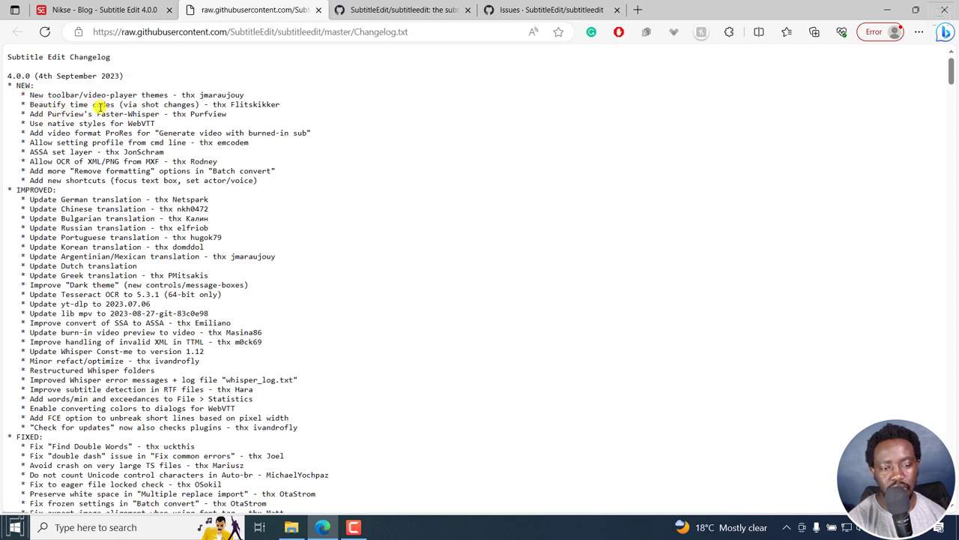
drag(30, 124, 158, 124)
drag(30, 133, 310, 133)
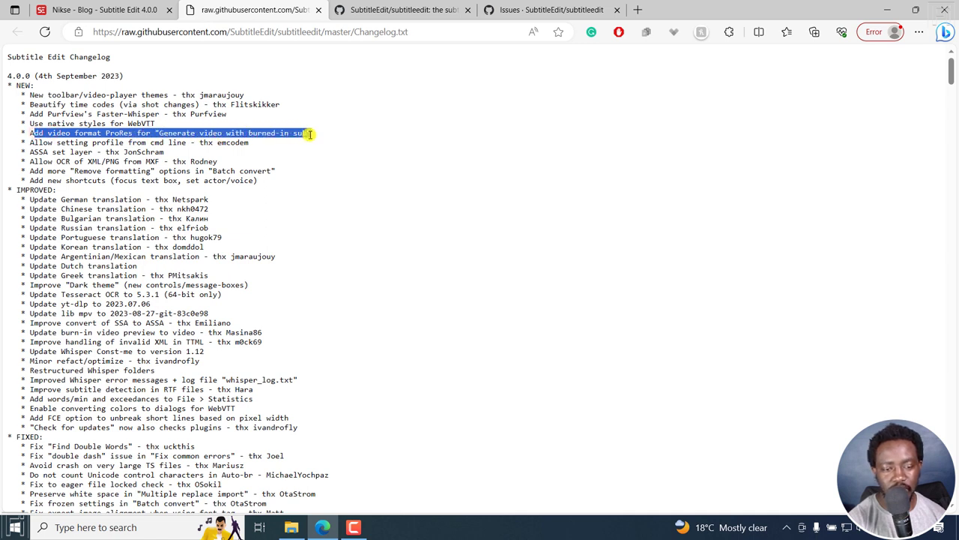
click(71, 137)
drag(51, 143, 204, 144)
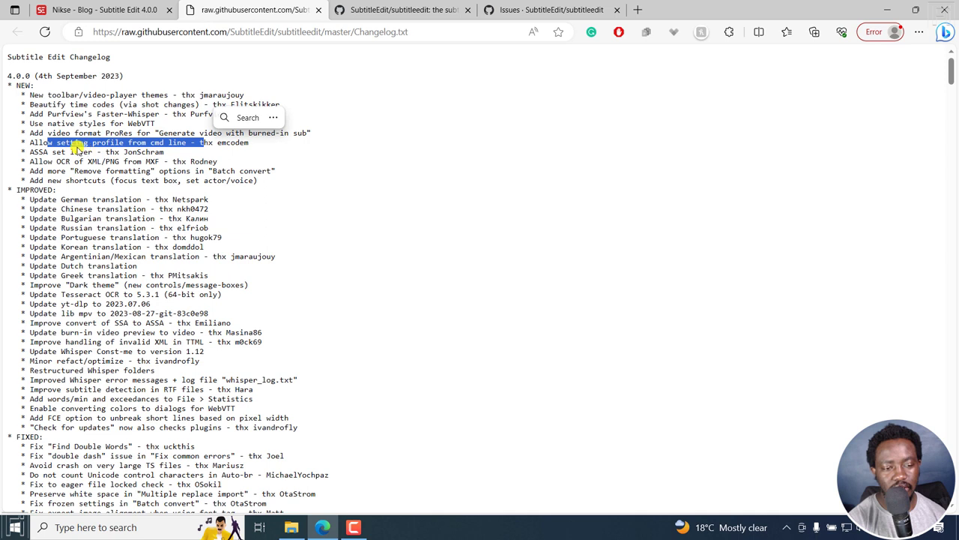
click(38, 153)
drag(37, 152, 172, 147)
click(48, 161)
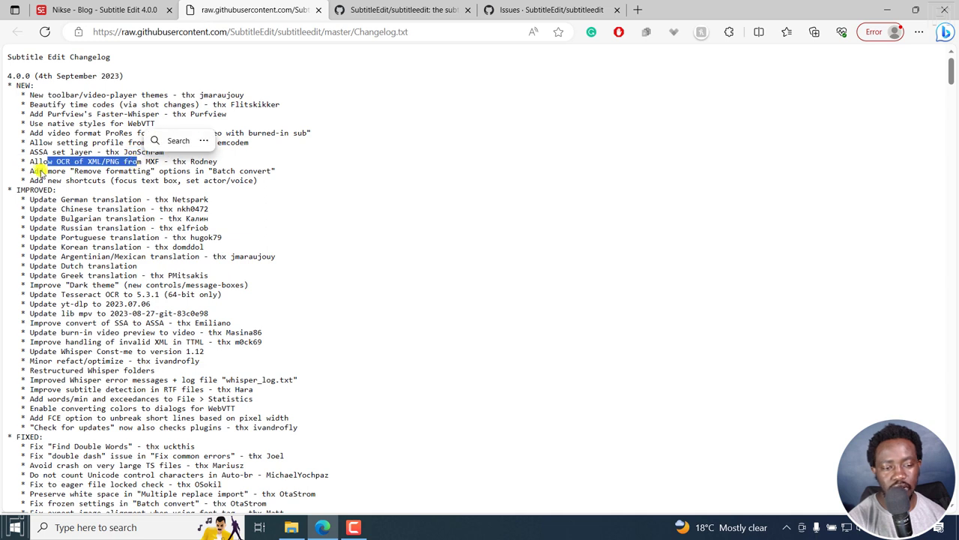
click(35, 171)
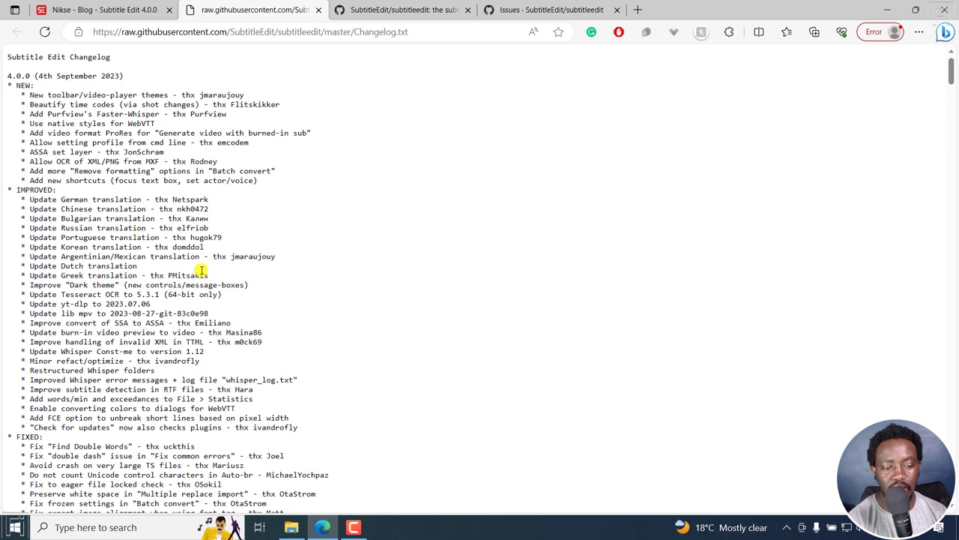
Step: Highlight the burn-in video preview entry, then go back to the blog post tab
triple_click(35, 334)
drag(32, 333, 258, 336)
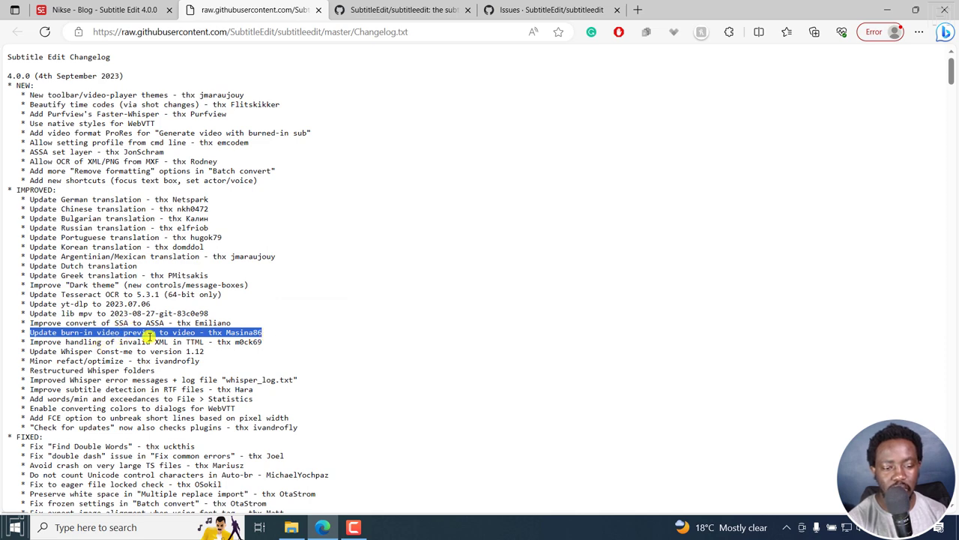
click(112, 6)
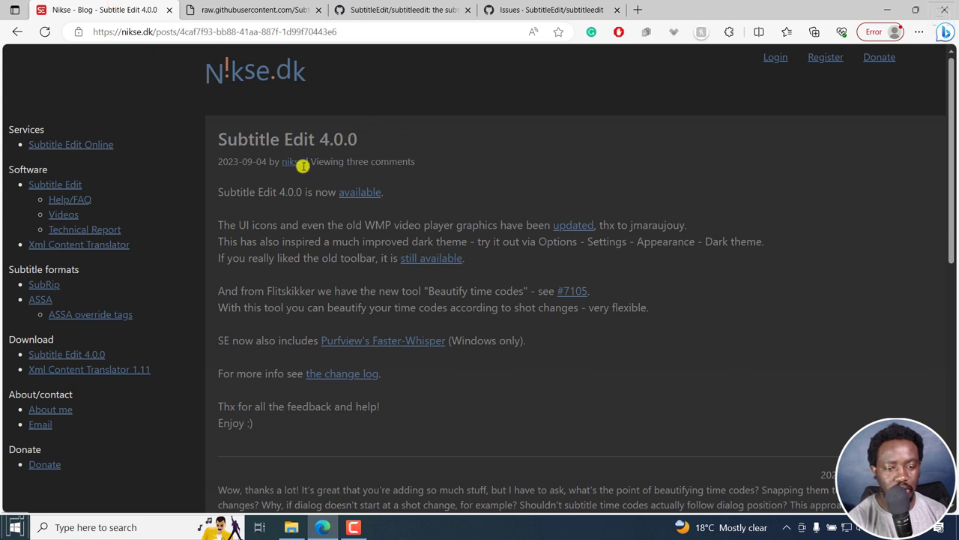
Step: Download SubtitleEdit-4.0.0-Setup.exe from the Assets of the Subtitle Edit 4.0.0 release page
click(72, 355)
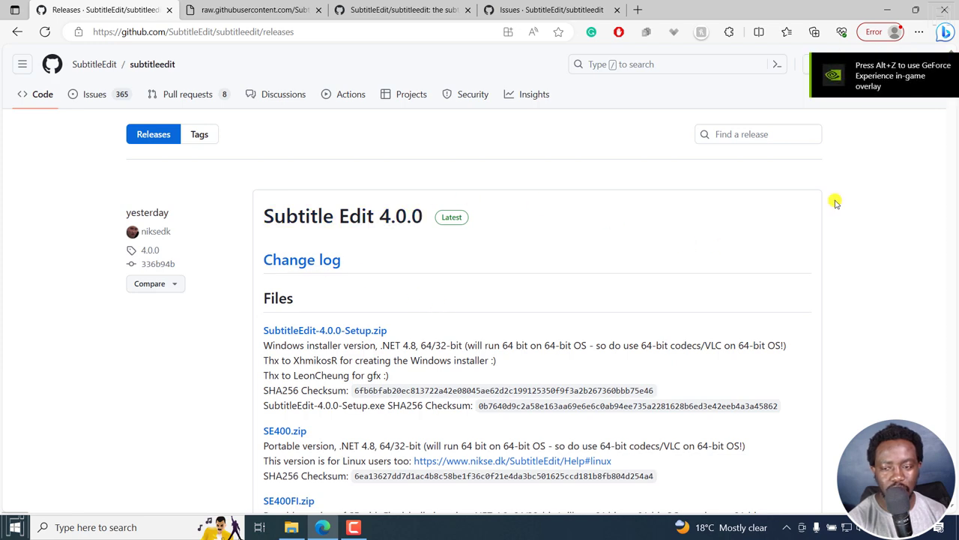
scroll(879, 249, down, 5)
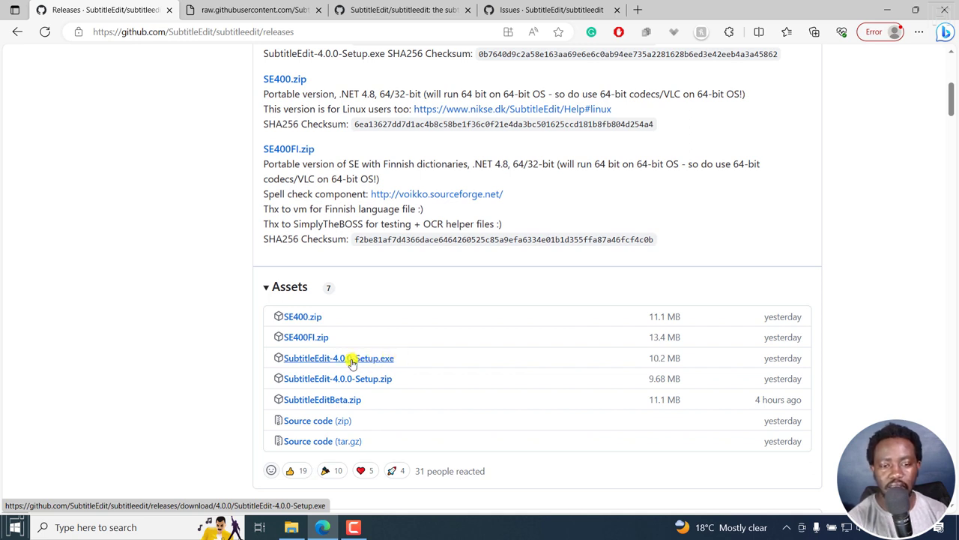
click(367, 358)
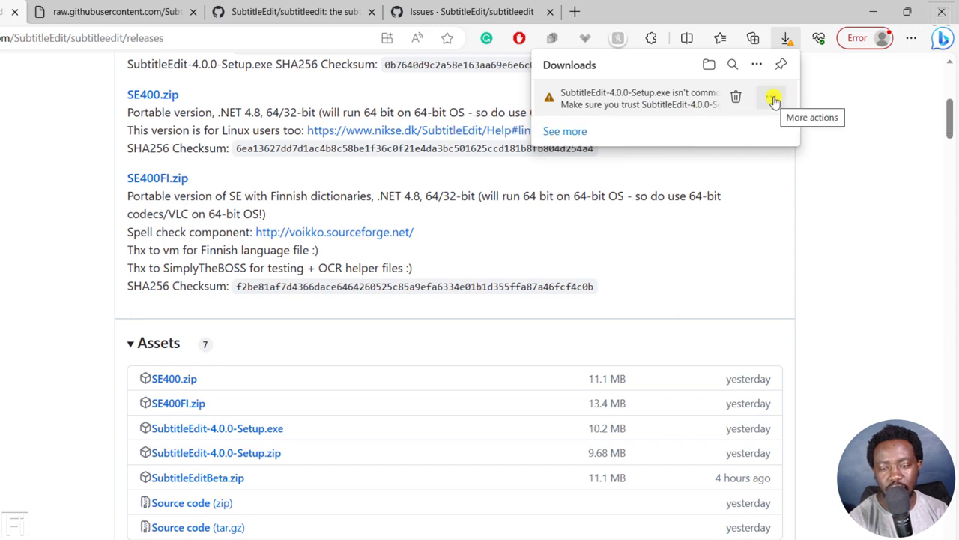
Step: Keep the flagged SubtitleEdit-4.0.0-Setup.exe anyway in Downloads and open the installer
click(775, 100)
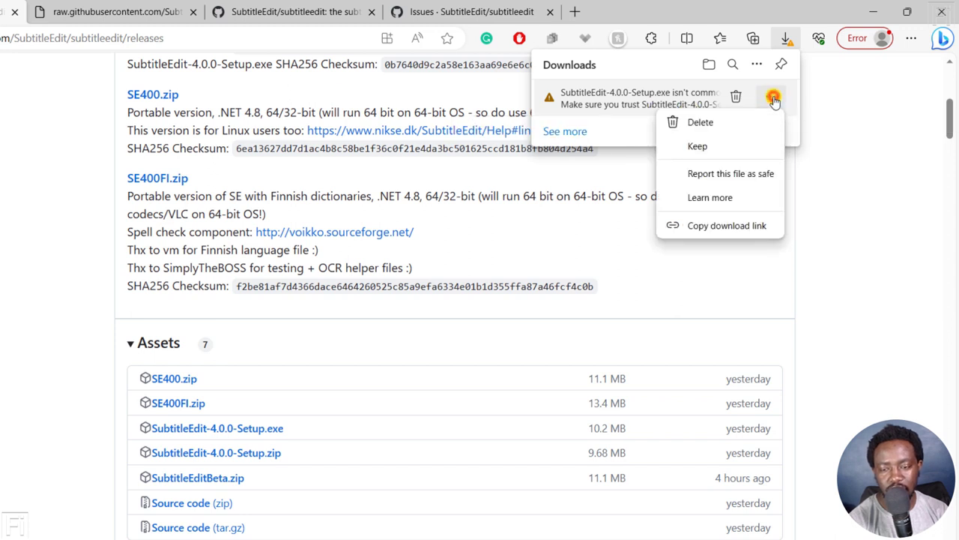
click(697, 149)
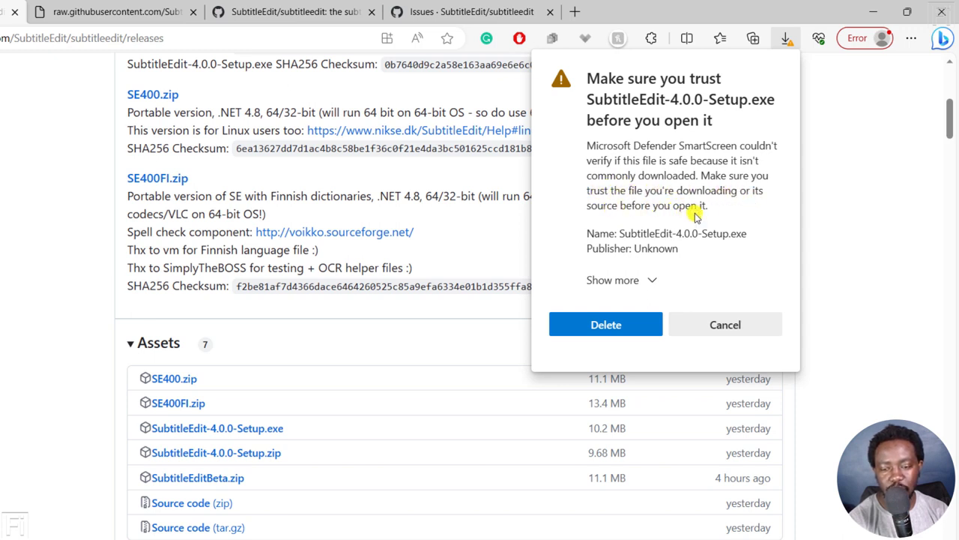
click(647, 281)
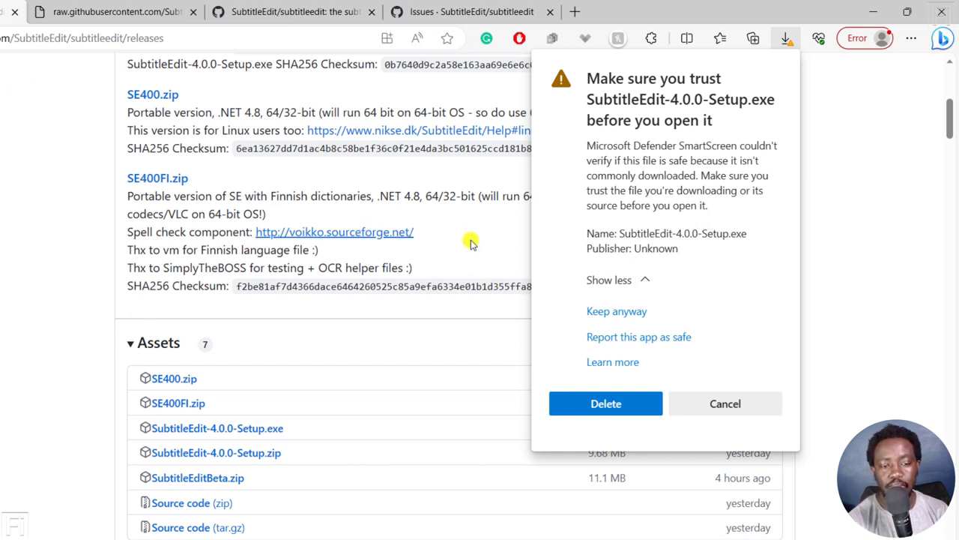
click(633, 313)
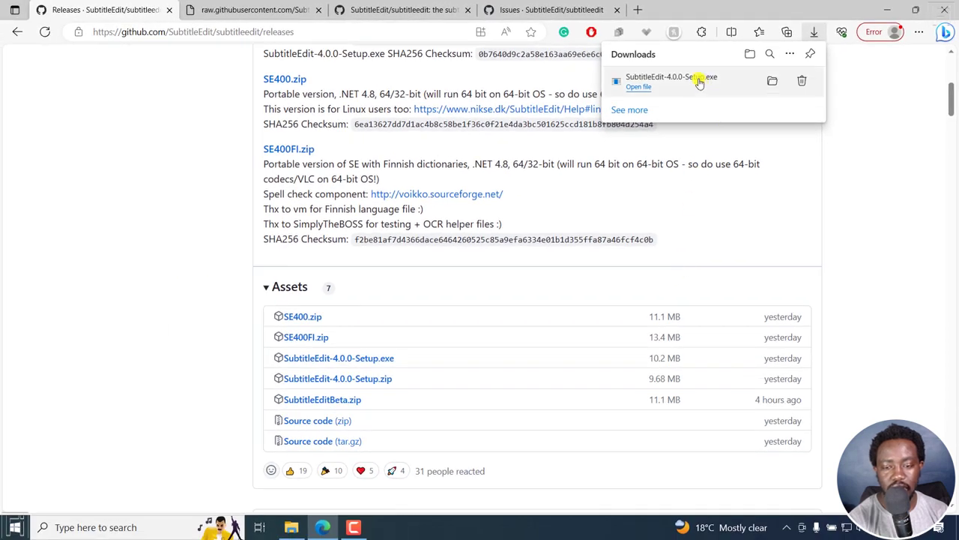
click(694, 81)
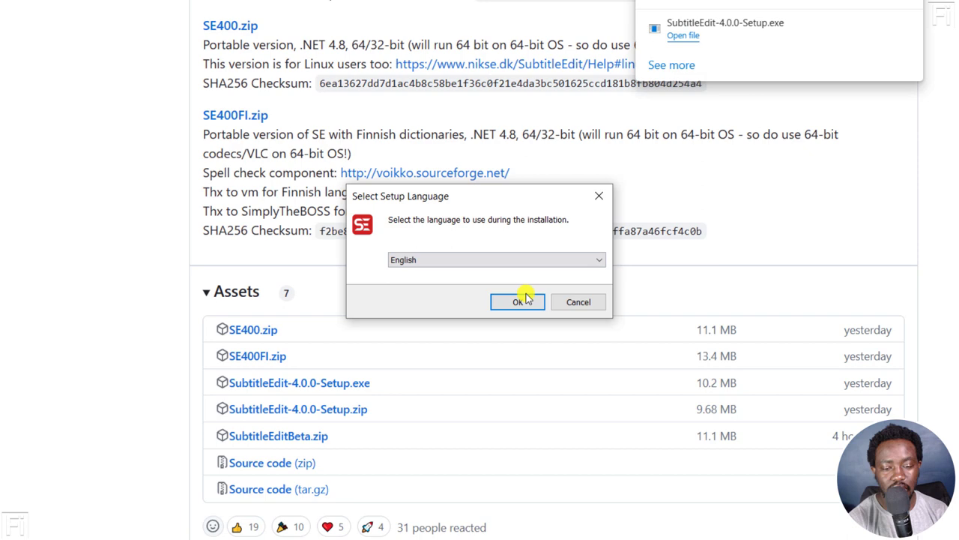
Step: Choose English as the setup language
click(535, 259)
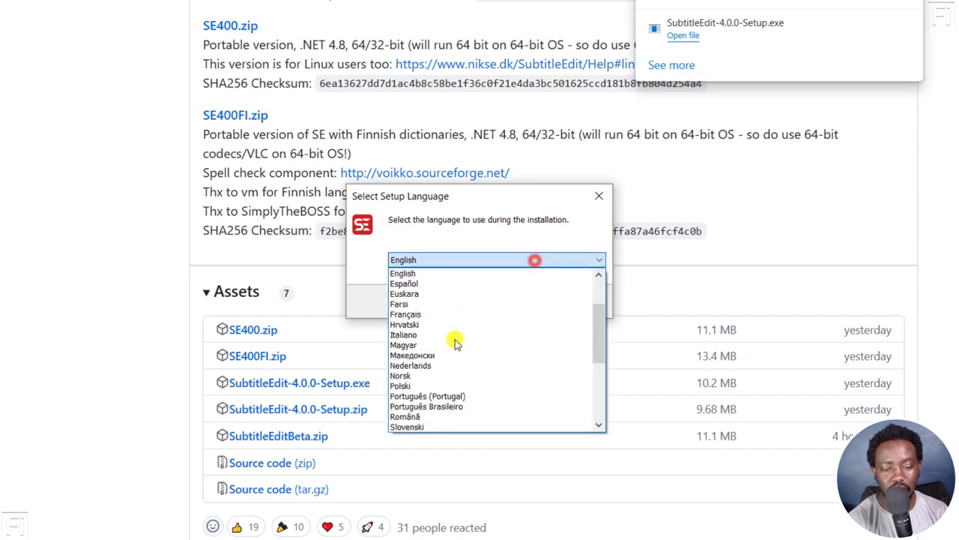
click(448, 225)
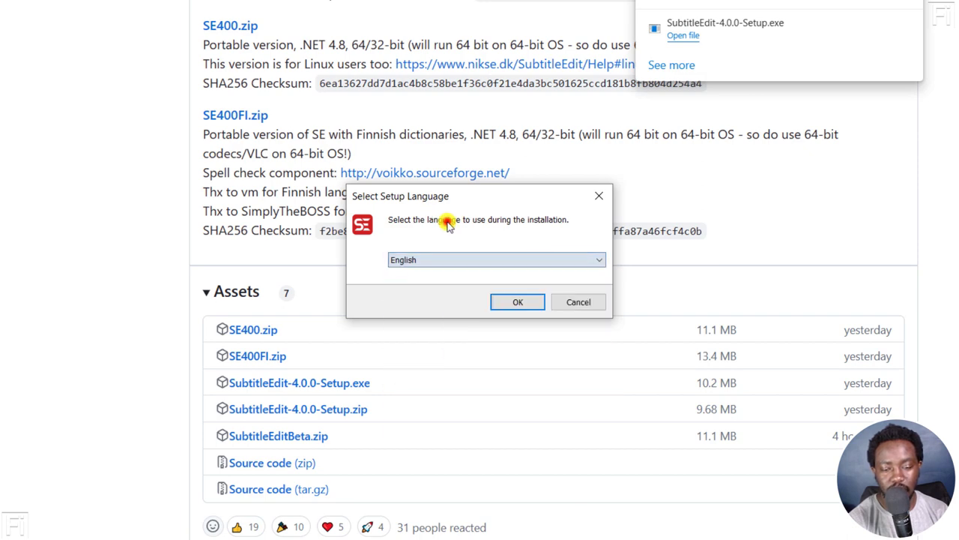
click(509, 301)
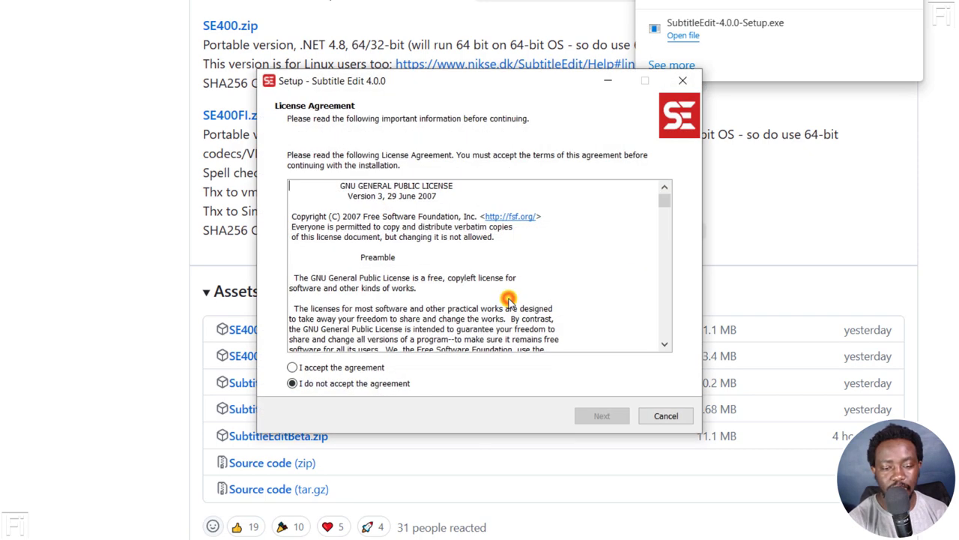
Step: Accept the license and default folder, components and Start Menu, skip the desktop shortcut, and install
click(325, 369)
click(594, 415)
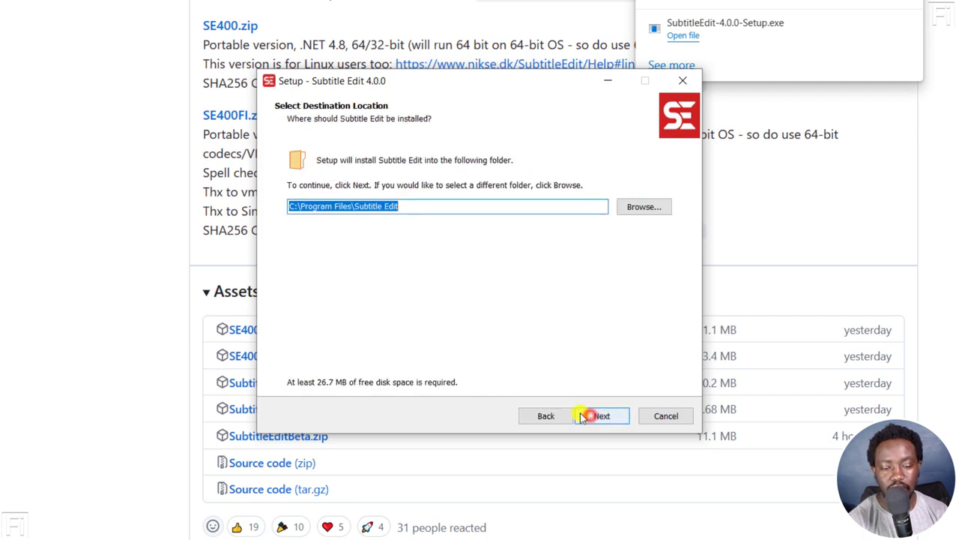
click(600, 417)
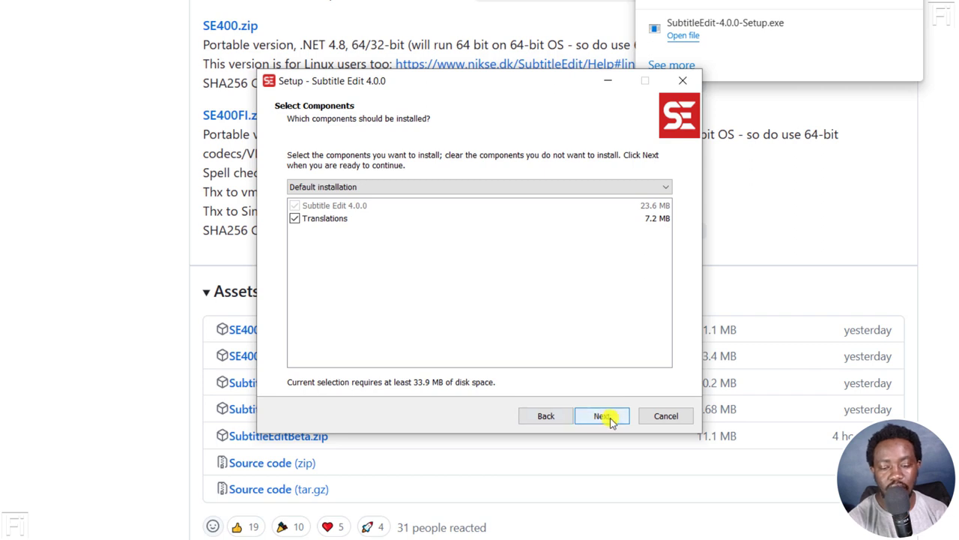
click(610, 417)
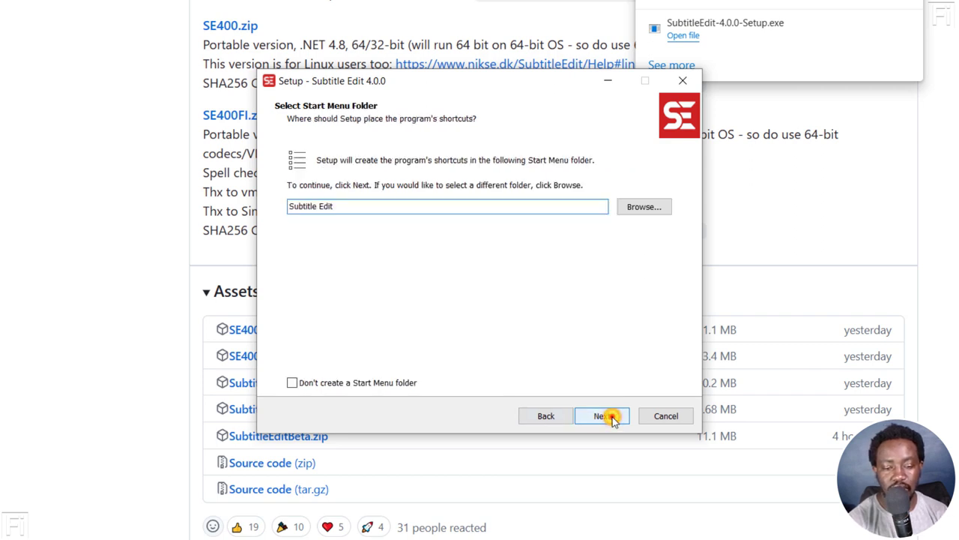
click(610, 416)
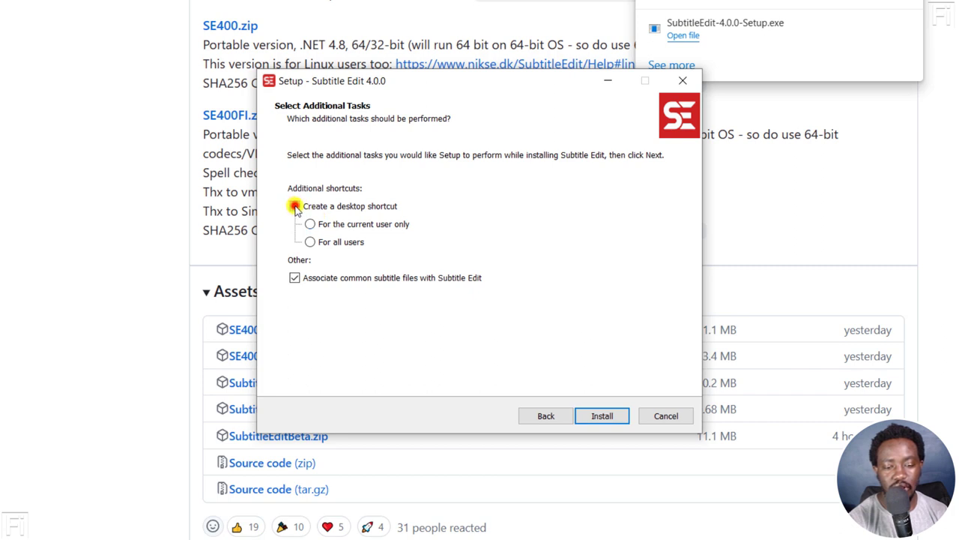
click(295, 207)
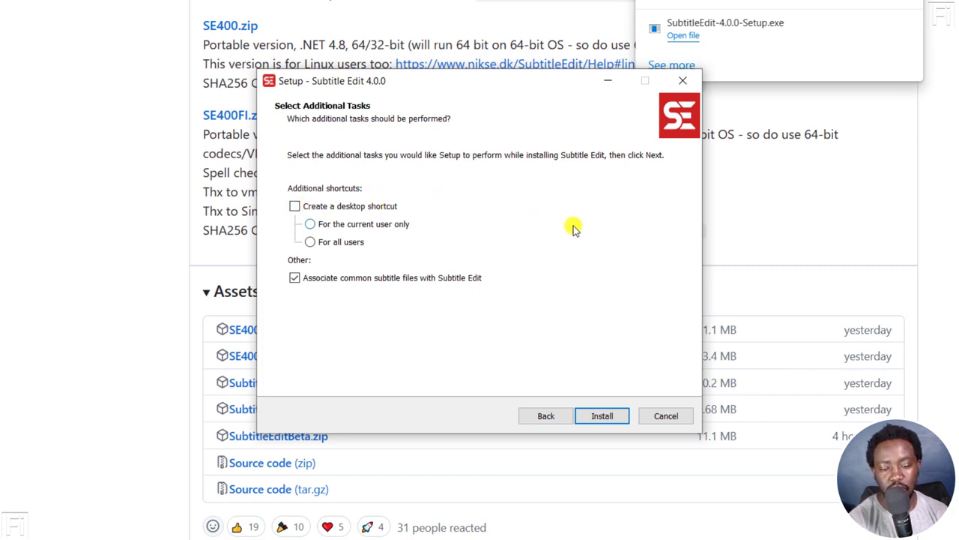
click(603, 416)
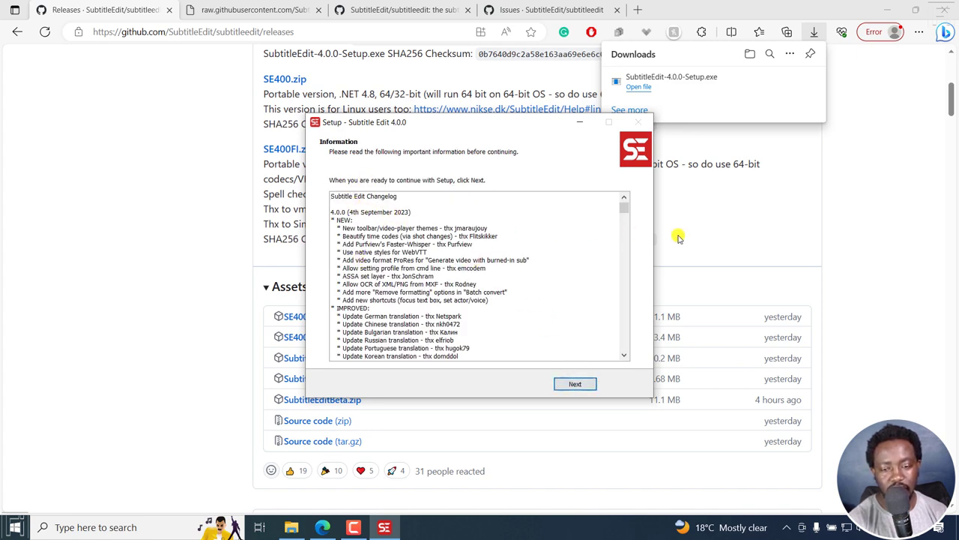
Step: Finish setup with Launch Subtitle Edit ticked
drag(629, 210, 625, 257)
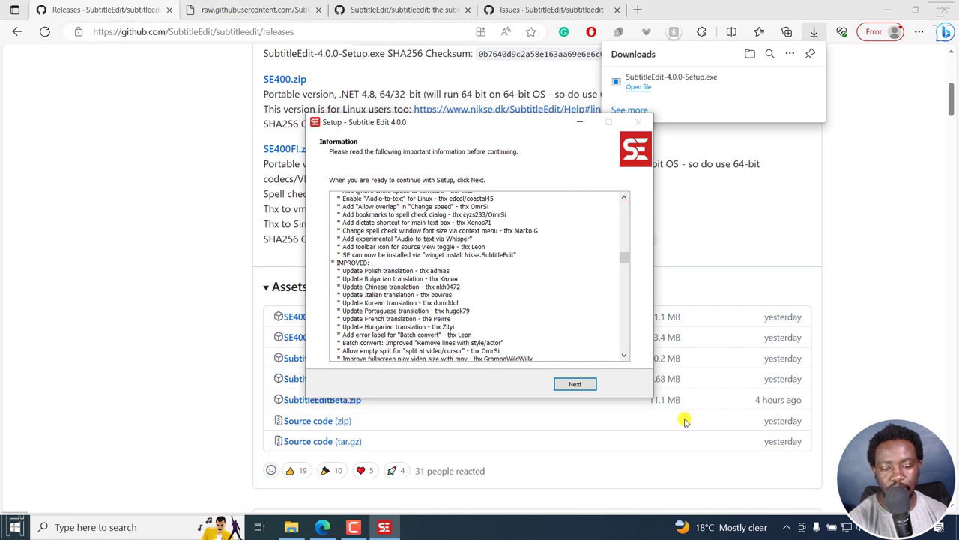
click(575, 385)
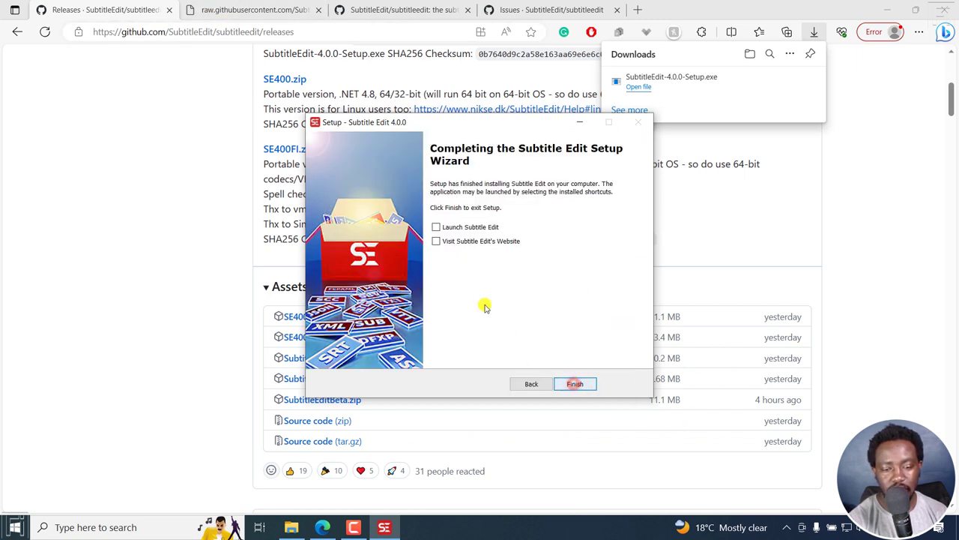
click(436, 227)
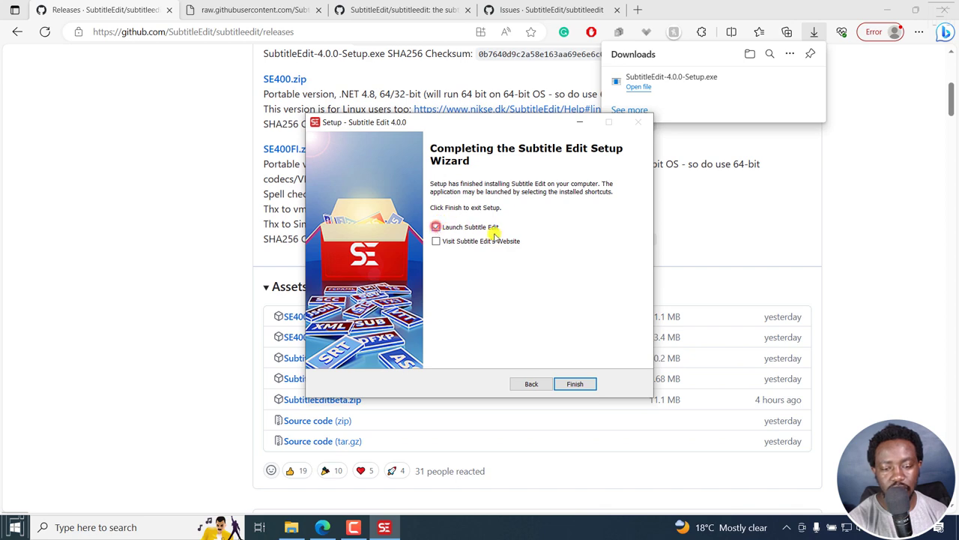
click(579, 384)
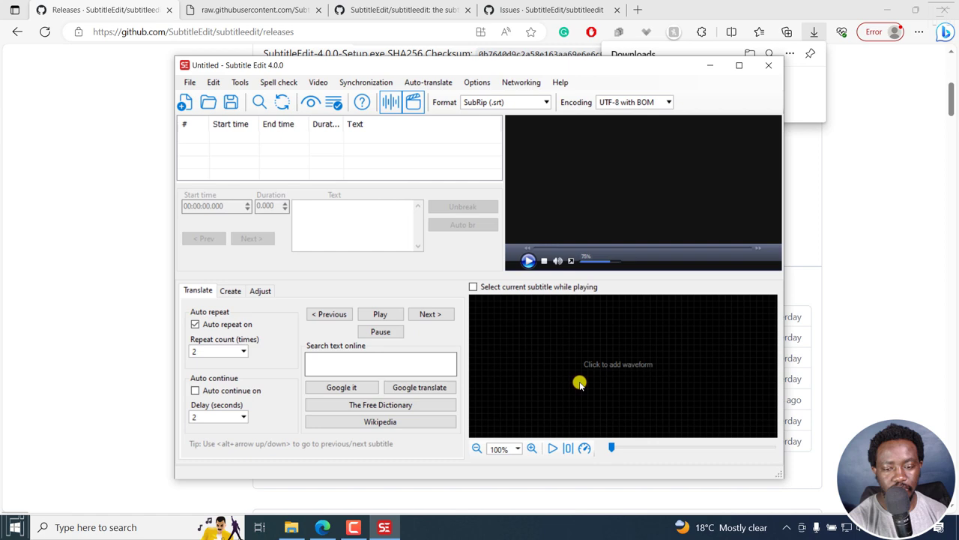
Step: Maximize the Subtitle Edit window, then switch back to Edge
click(741, 68)
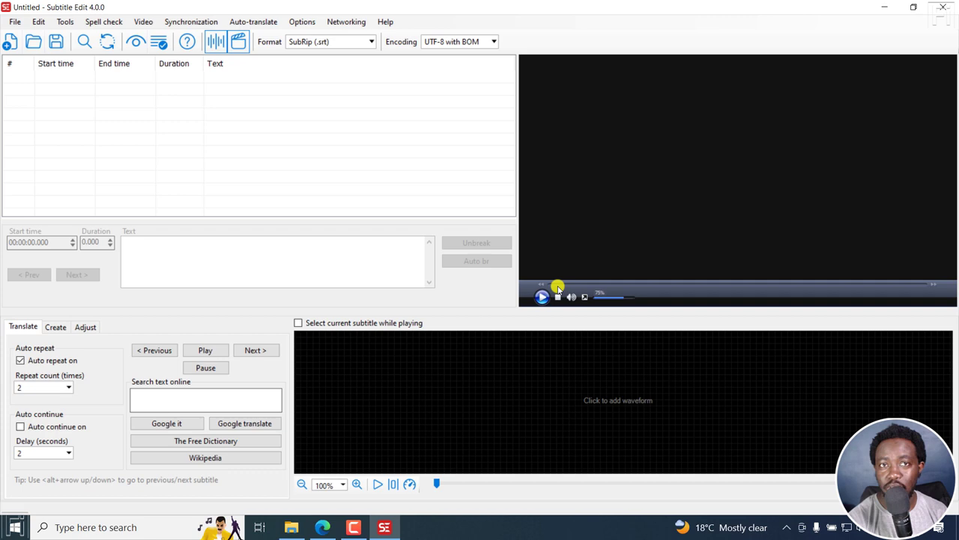
click(322, 527)
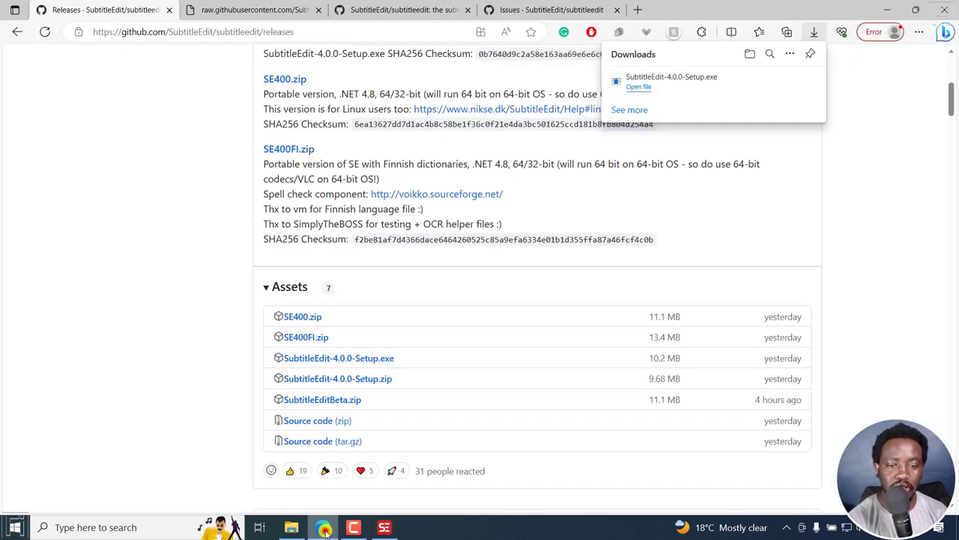
Step: Open the 'Show toolbar style from SE 3.x' issue from the Issues list in a new tab
click(420, 10)
click(509, 6)
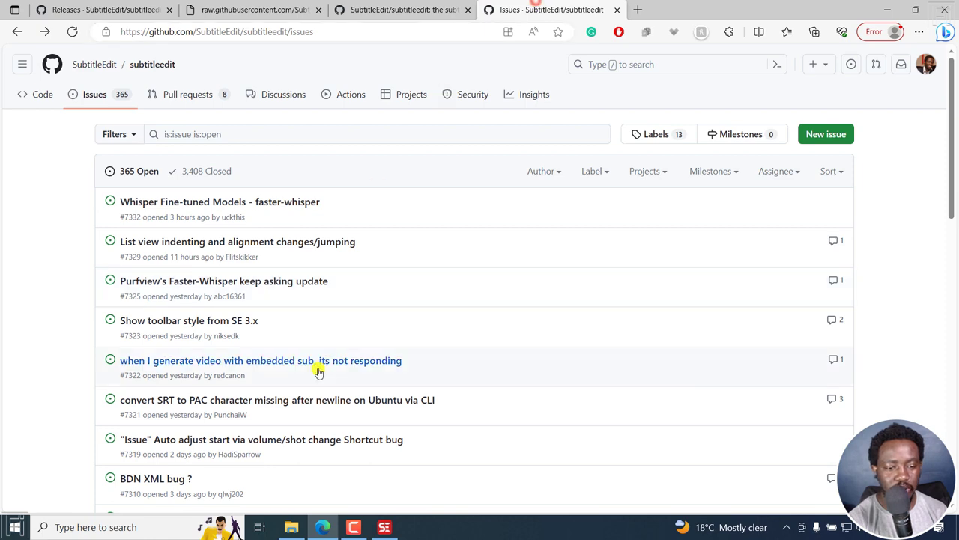
right_click(186, 320)
click(239, 92)
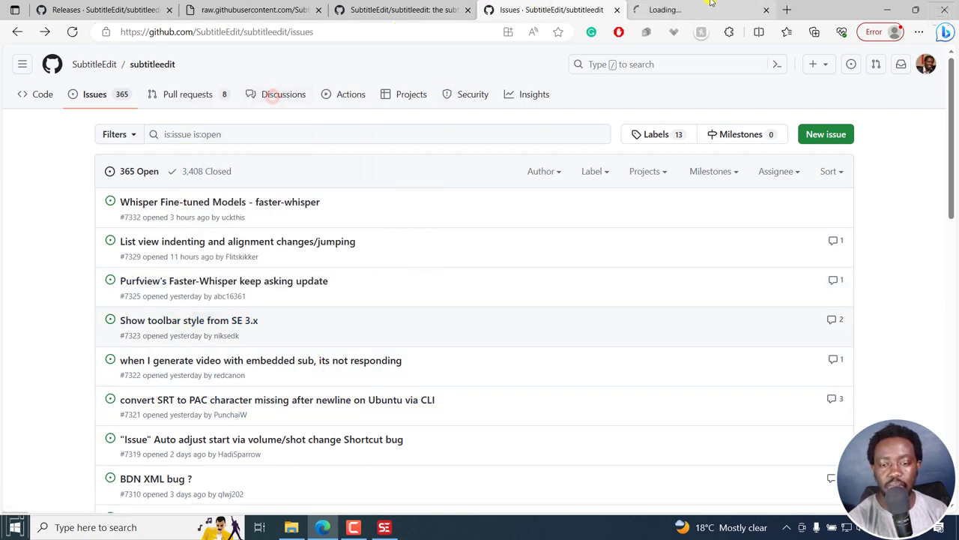
click(675, 9)
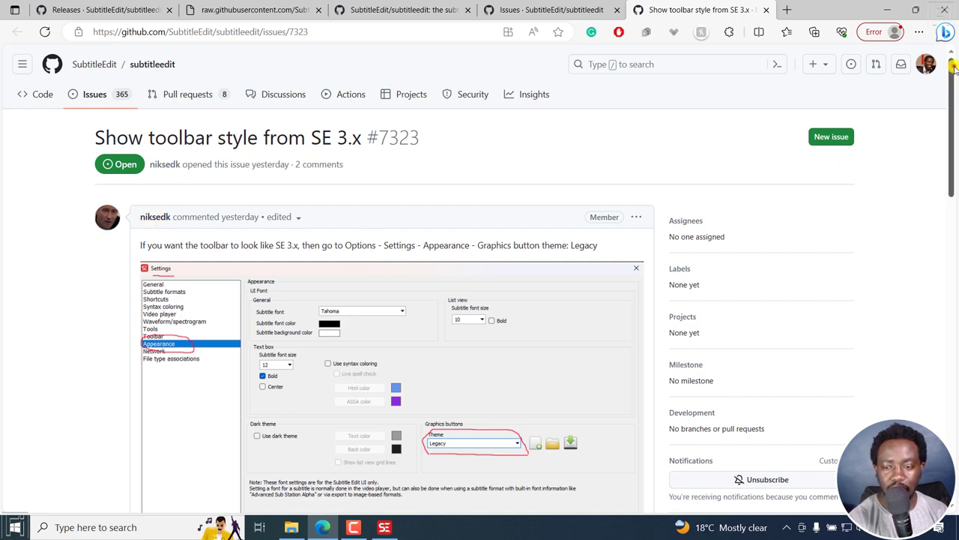
Step: Read the issue's comments, including the maintainer's reply, then minimize Edge
drag(952, 67, 955, 205)
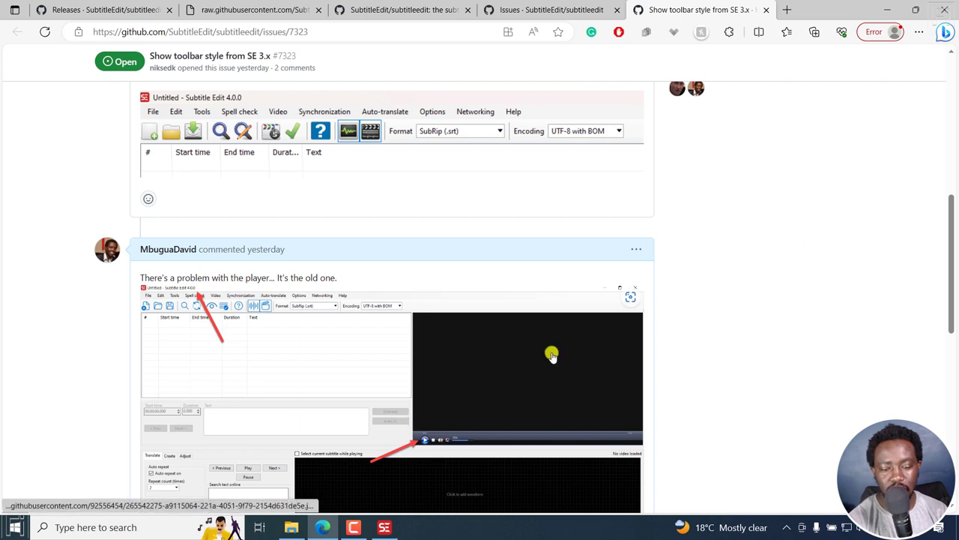
drag(955, 226, 954, 338)
drag(153, 343, 253, 343)
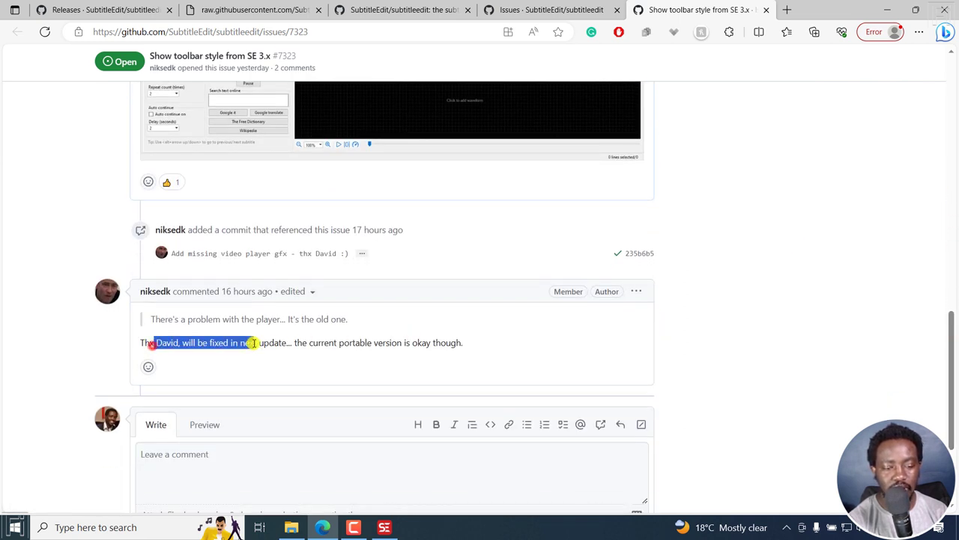
click(276, 344)
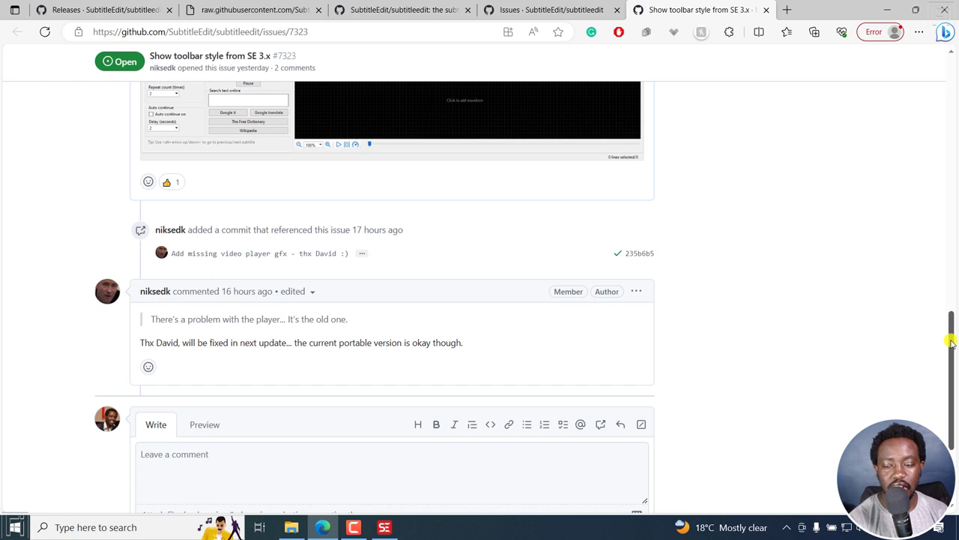
drag(952, 337, 953, 342)
scroll(954, 343, up, 4)
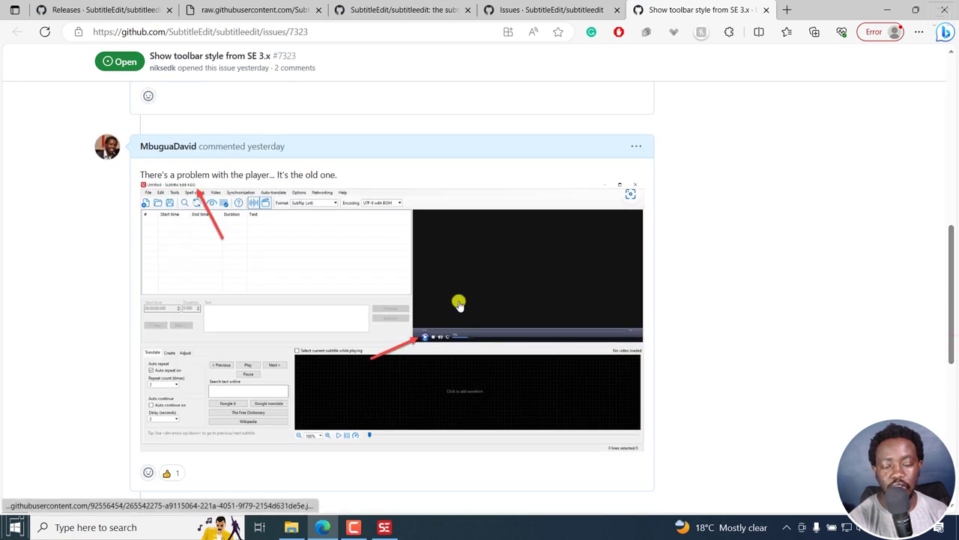
click(889, 8)
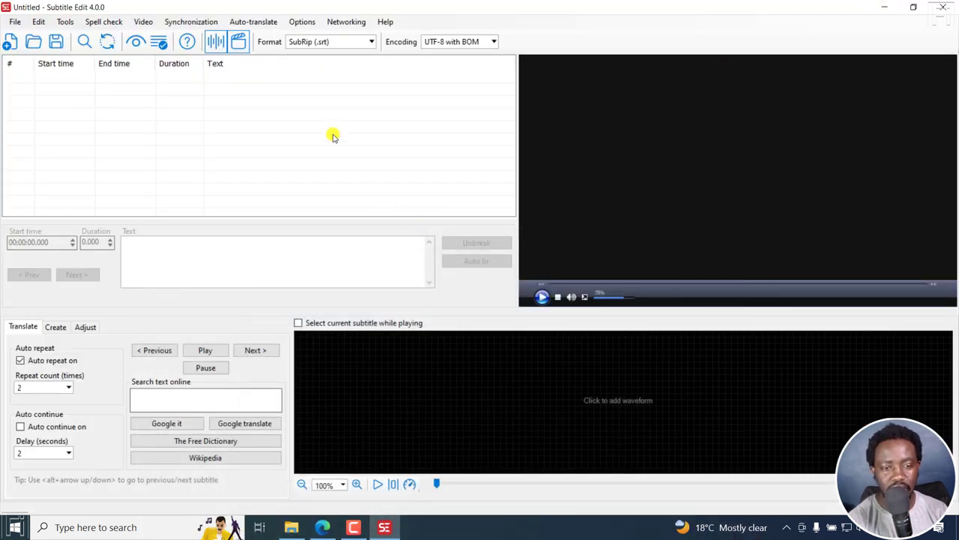
Step: In Settings > Video player, download the mpv lib and save the settings
click(300, 23)
click(321, 35)
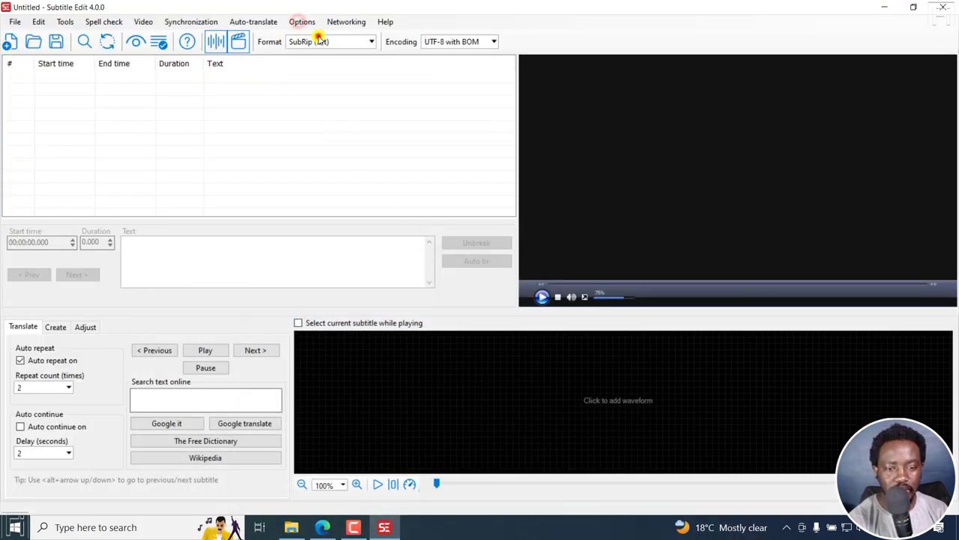
click(169, 137)
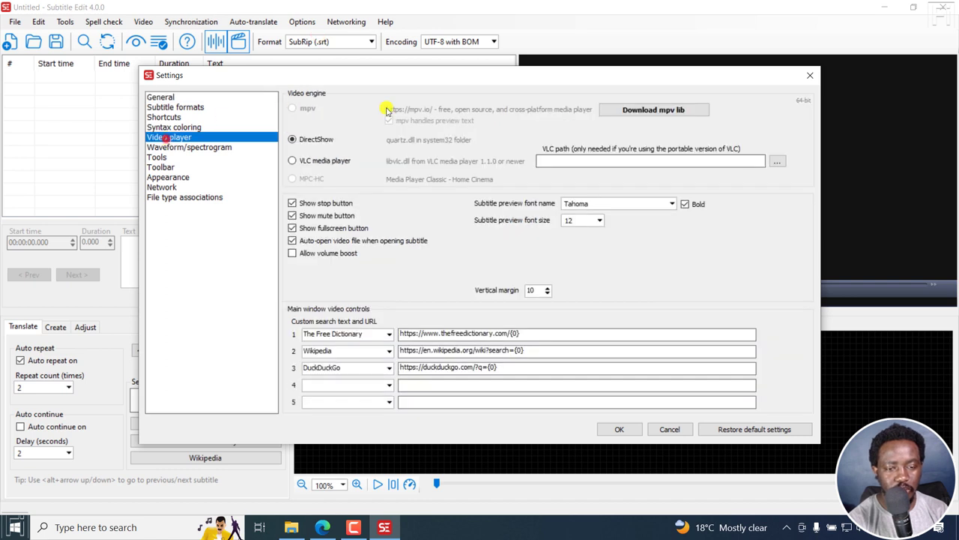
click(653, 109)
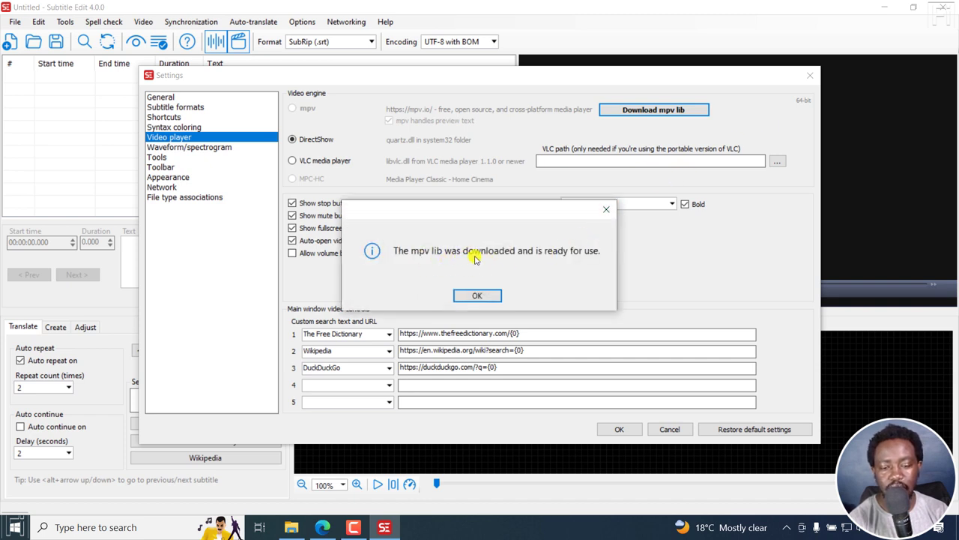
click(478, 296)
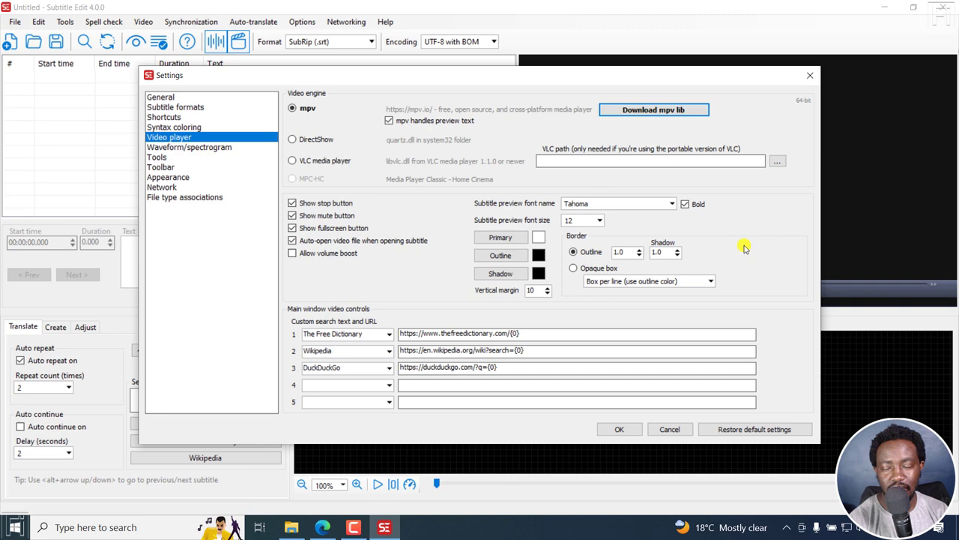
click(619, 429)
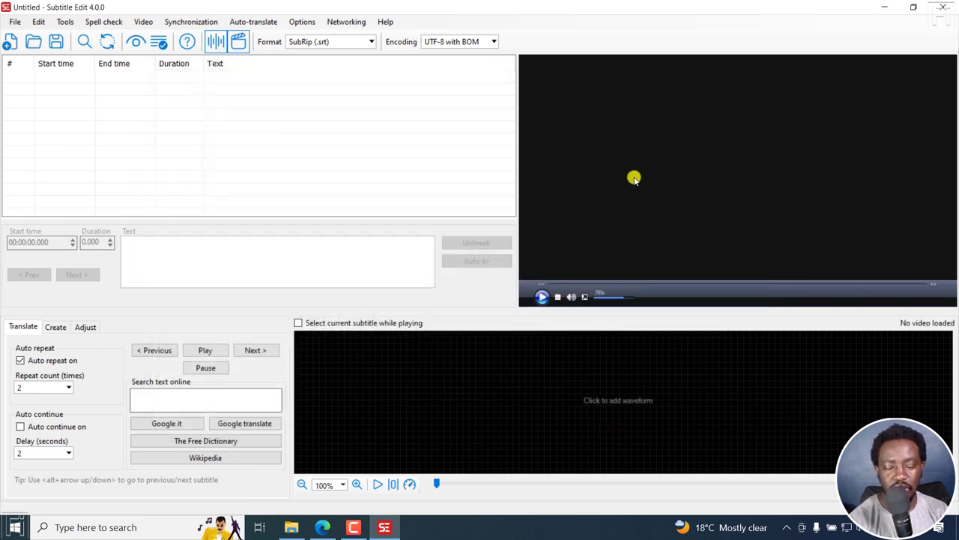
Step: Open the Camtasia 'Add Text Behind a Person' tutorial video and add its waveform
click(142, 22)
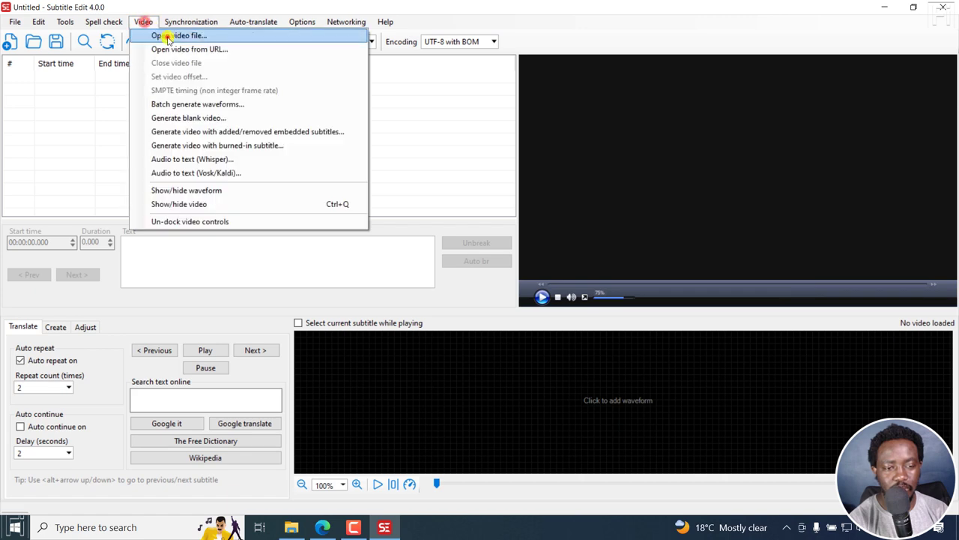
click(168, 36)
click(97, 139)
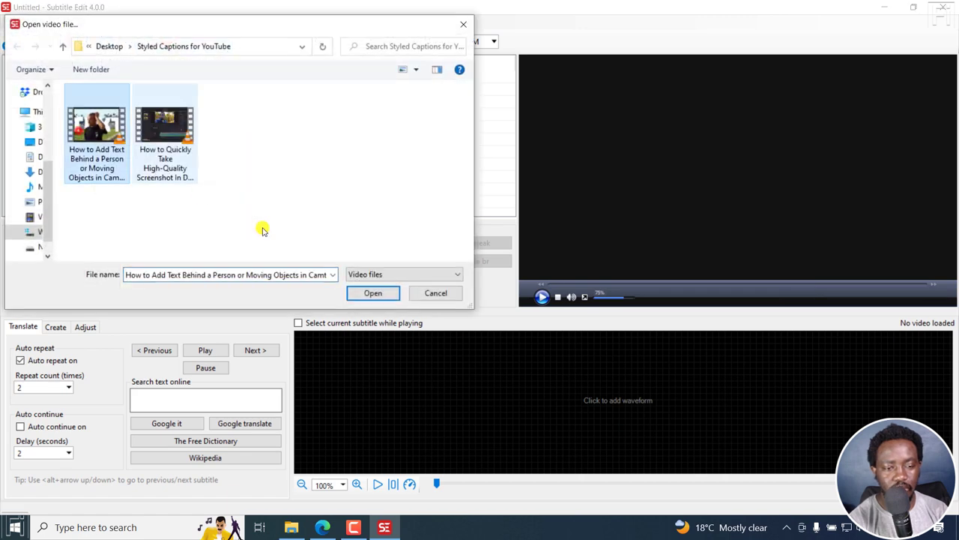
click(373, 293)
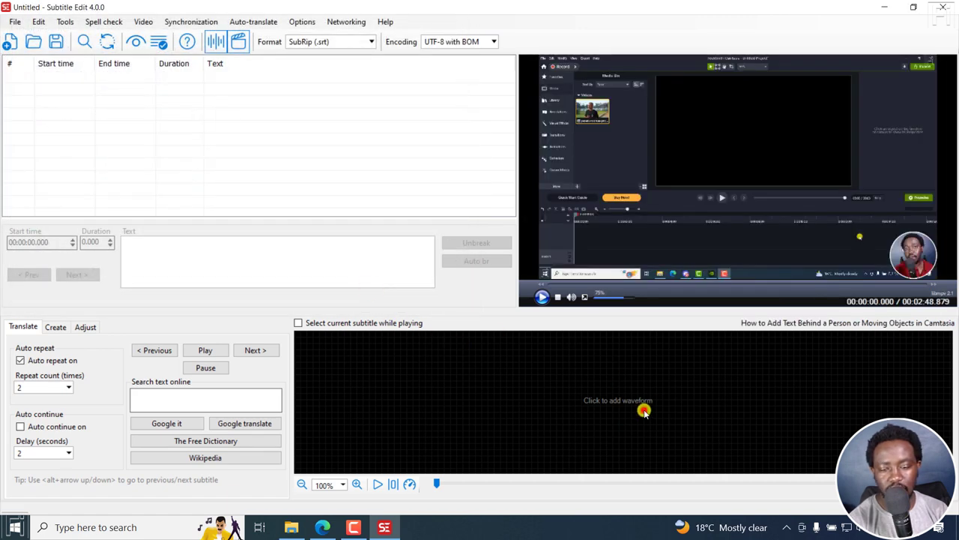
click(645, 410)
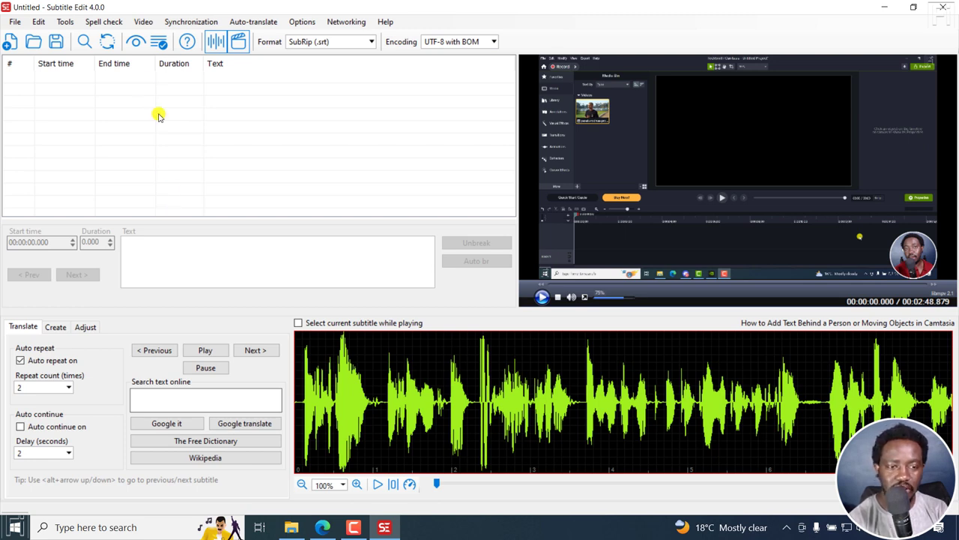
Step: Launch Audio to text (Whisper) and accept the FFmpeg download it requires
click(144, 21)
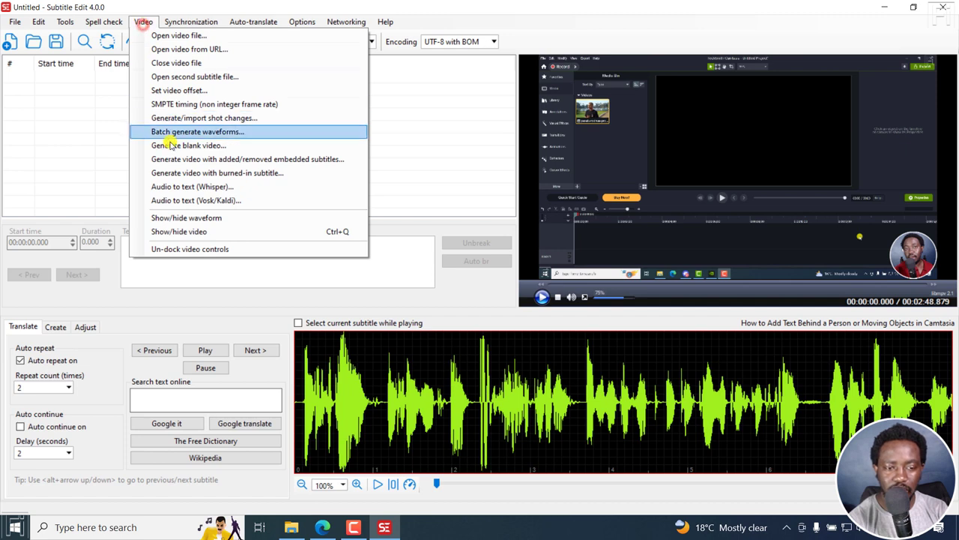
click(179, 188)
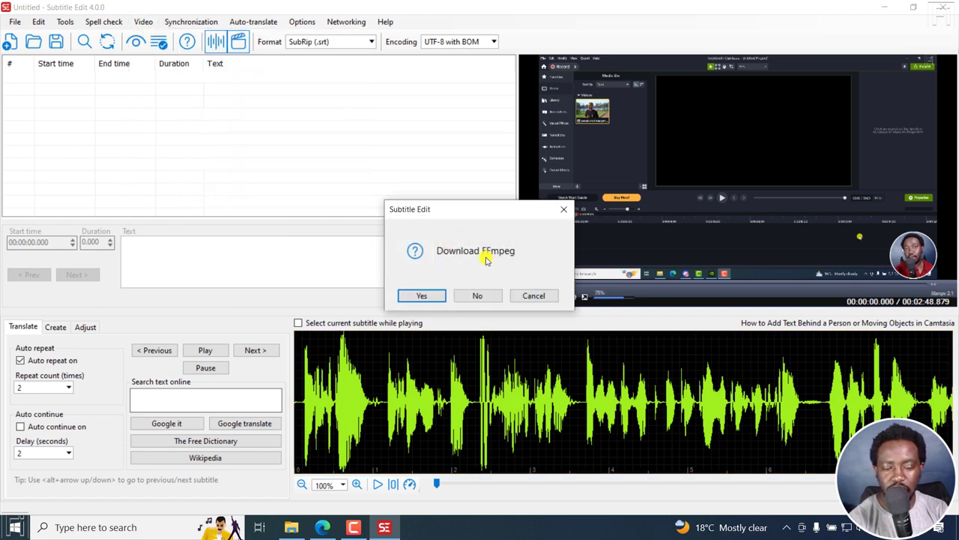
click(425, 296)
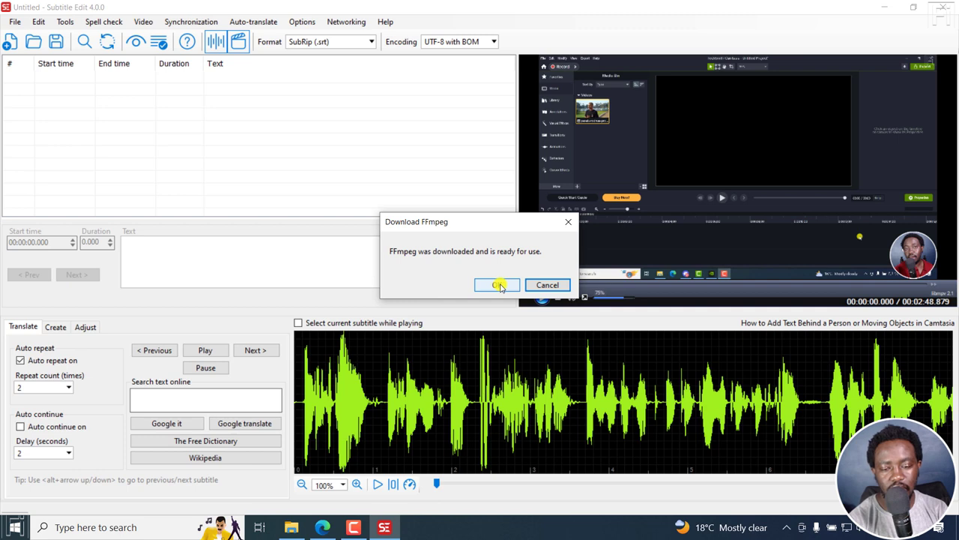
click(499, 286)
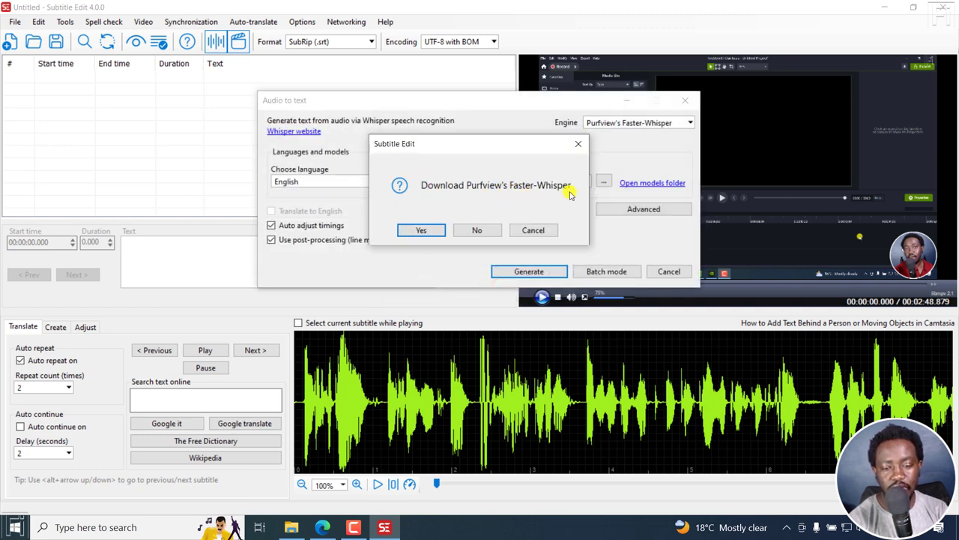
Step: Accept downloading Purfview's Faster-Whisper engine plus its cuBLAS and cuDNN libraries
click(421, 231)
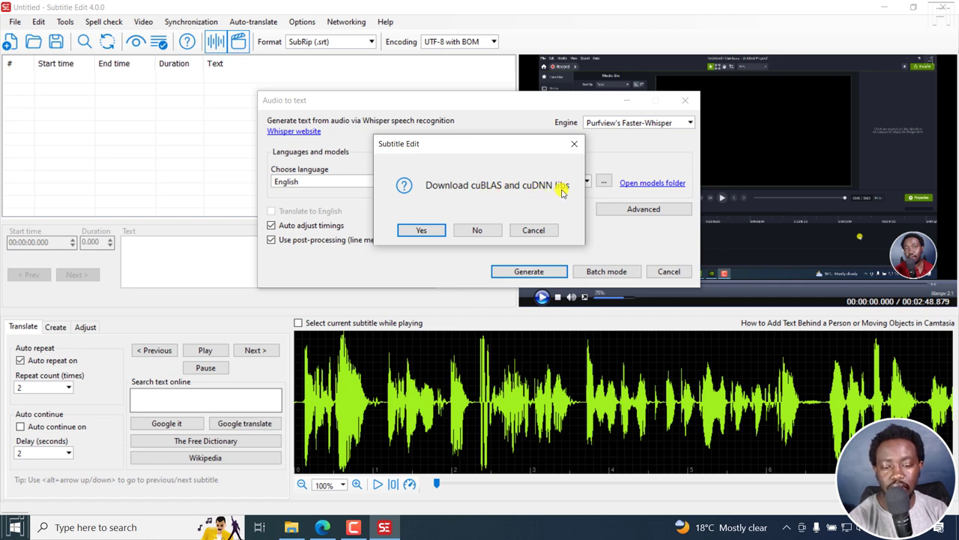
click(421, 230)
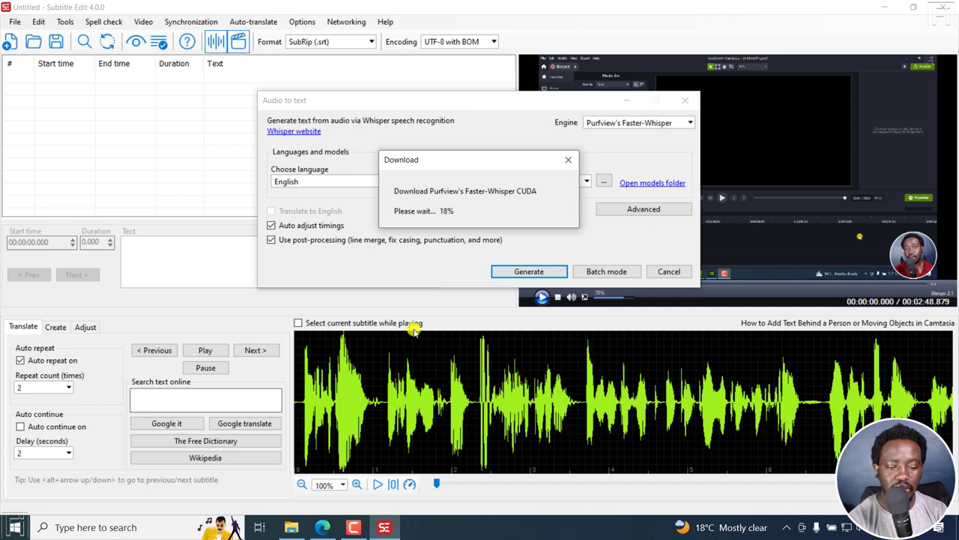
Step: In Edge, open issue #7325 about Faster-Whisper repeatedly asking to update in a new tab
click(323, 527)
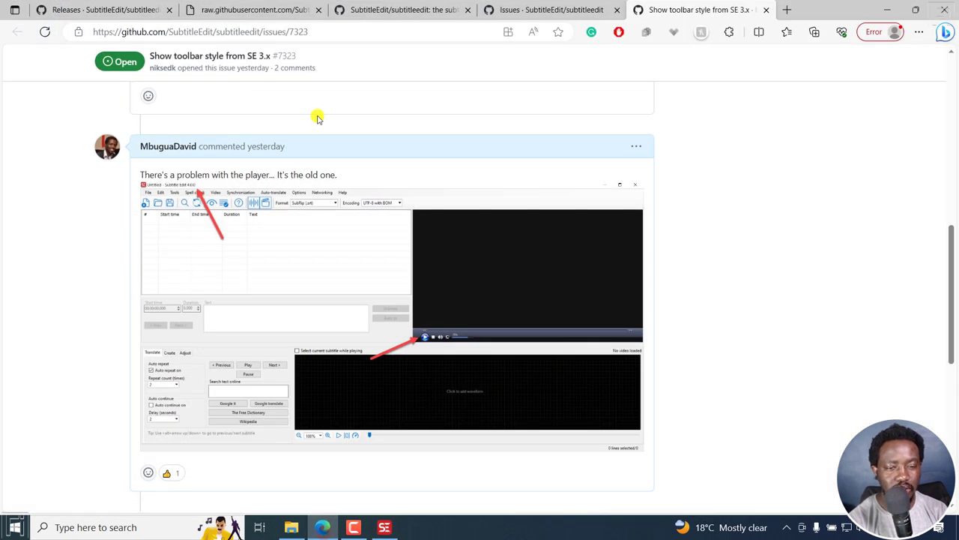
click(528, 7)
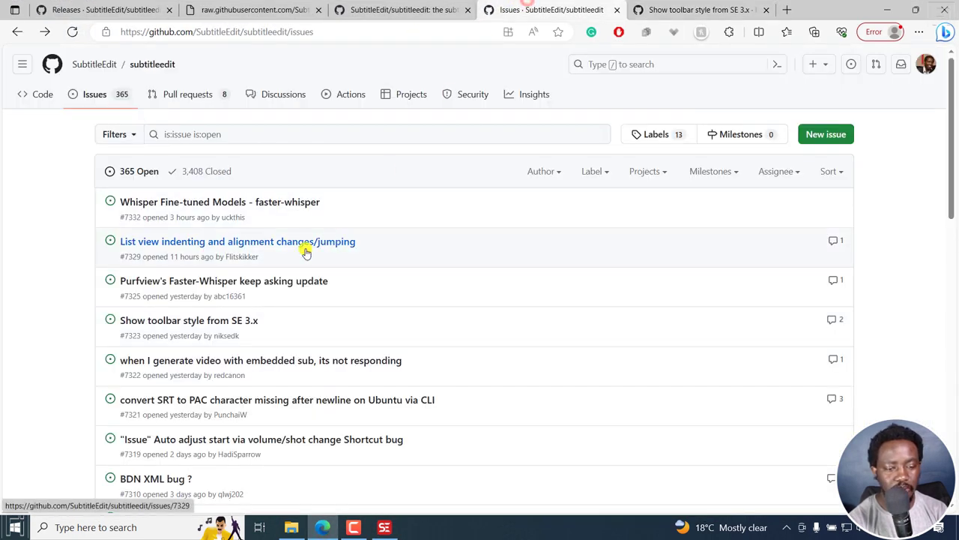
mouse_move(240, 281)
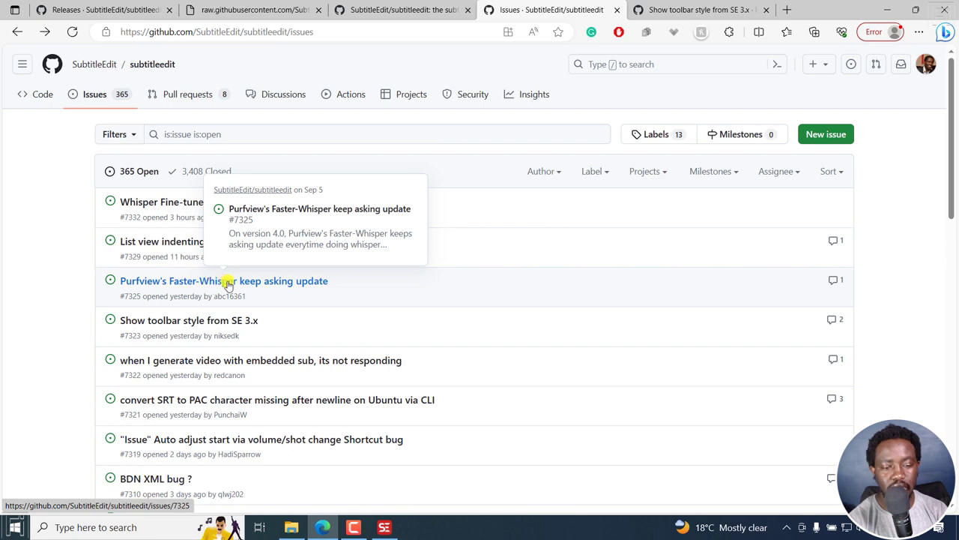
right_click(229, 284)
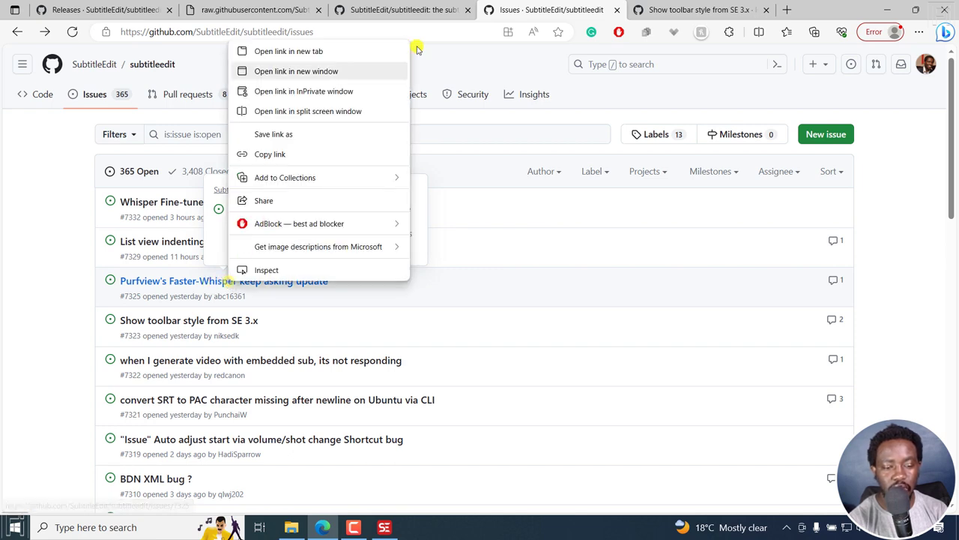
click(328, 48)
click(740, 7)
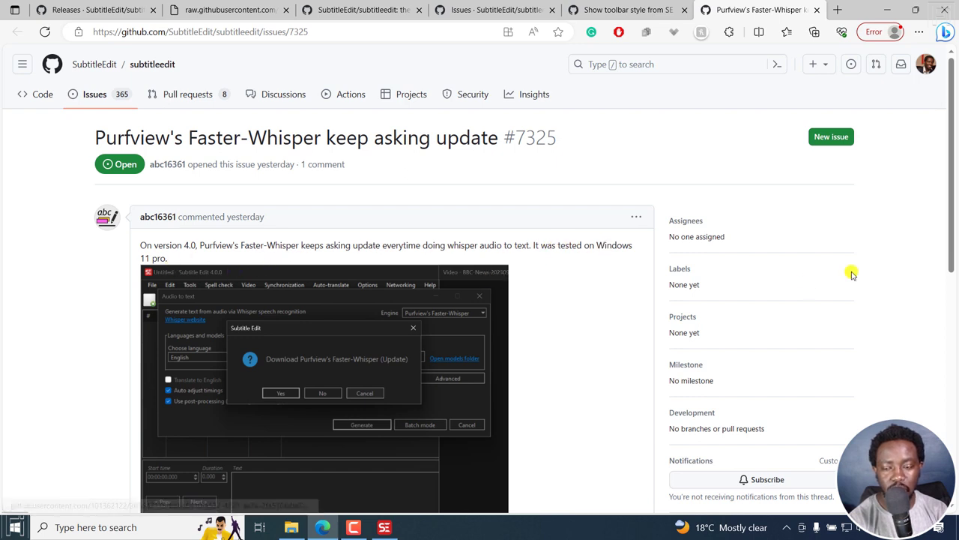
Step: Scroll through the issue's comments to read the fix reply, then return to Subtitle Edit
scroll(956, 196, down, 1)
drag(956, 196, 956, 282)
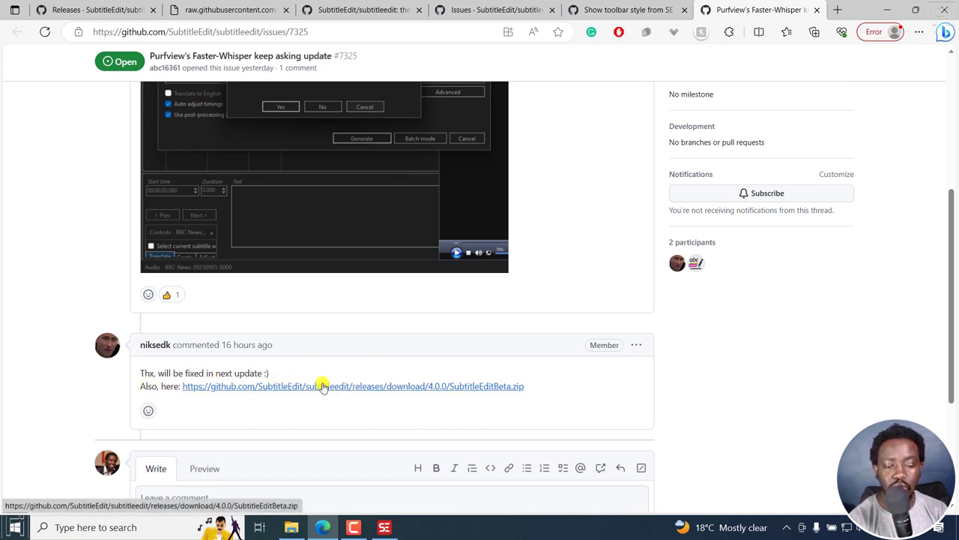
scroll(949, 280, up, 2)
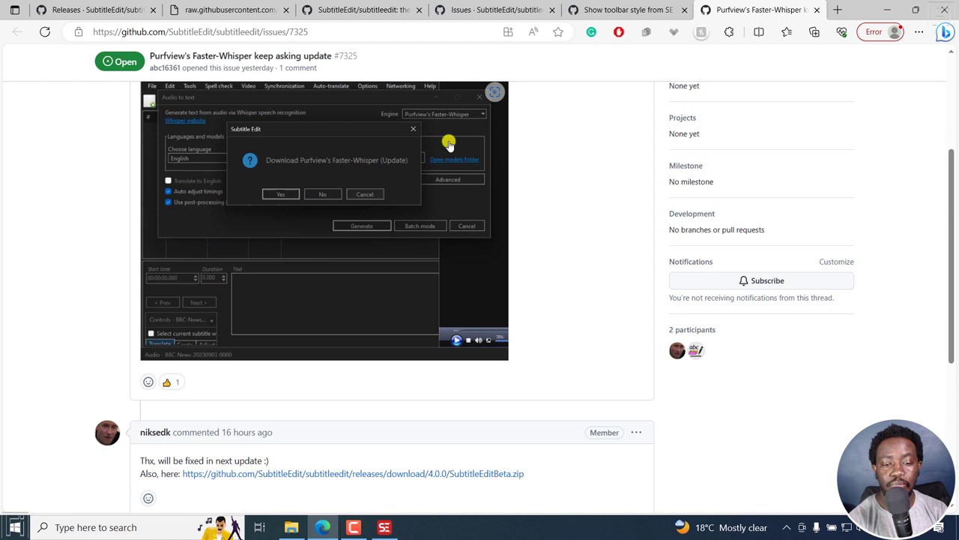
scroll(934, 247, up, 2)
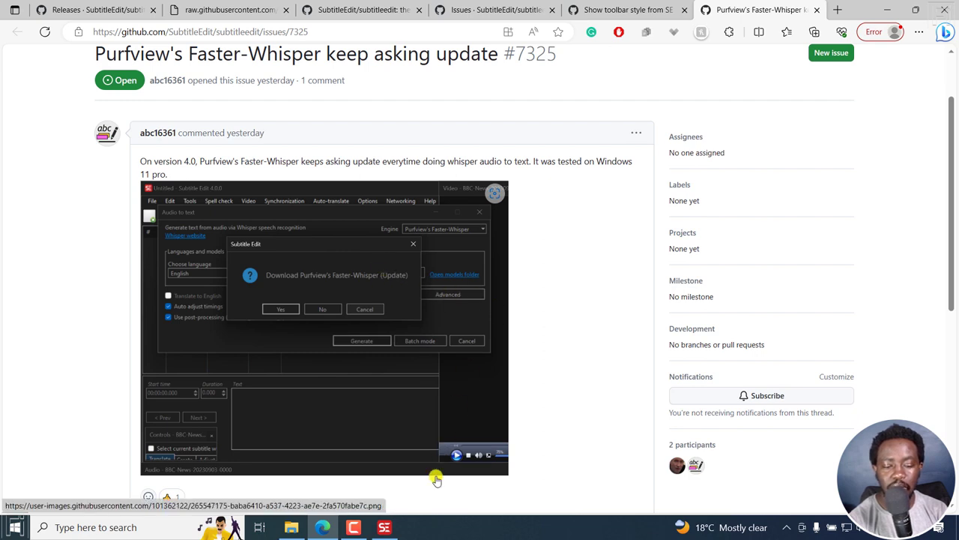
click(386, 527)
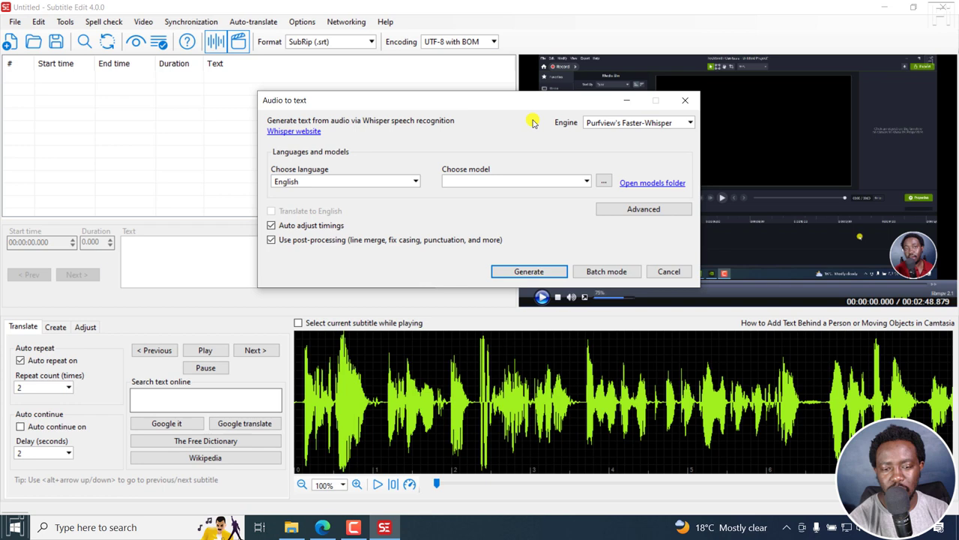
Step: Download the base (142 MB) Whisper model for Faster-Whisper
click(603, 182)
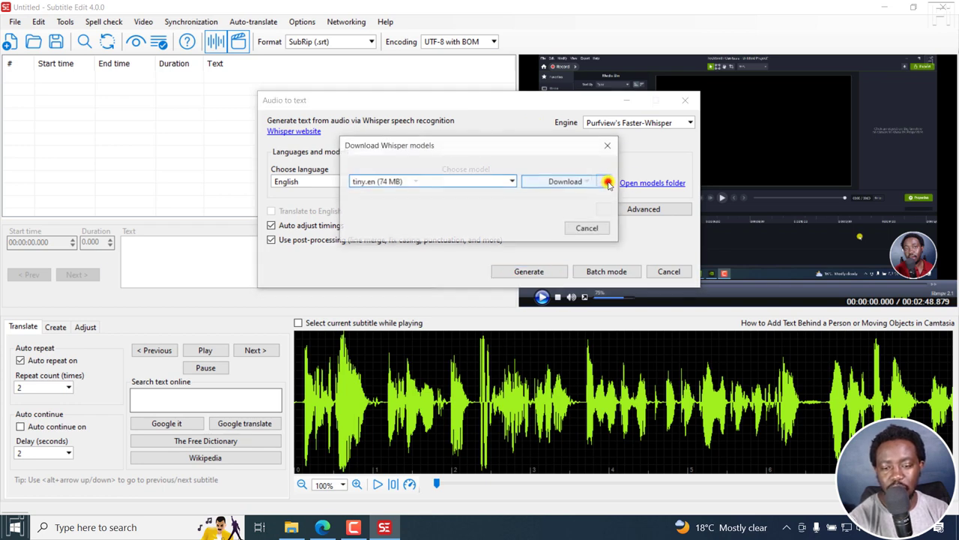
click(513, 182)
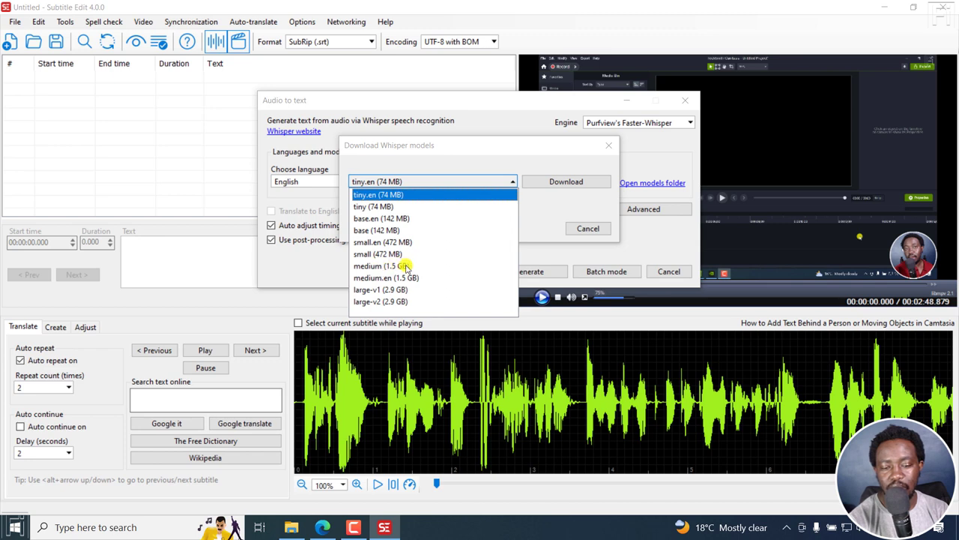
click(378, 231)
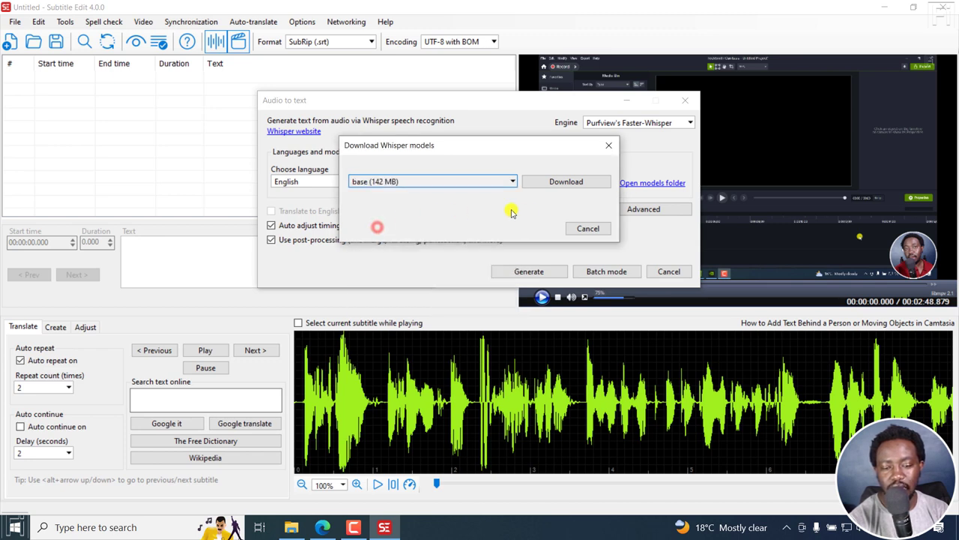
click(568, 182)
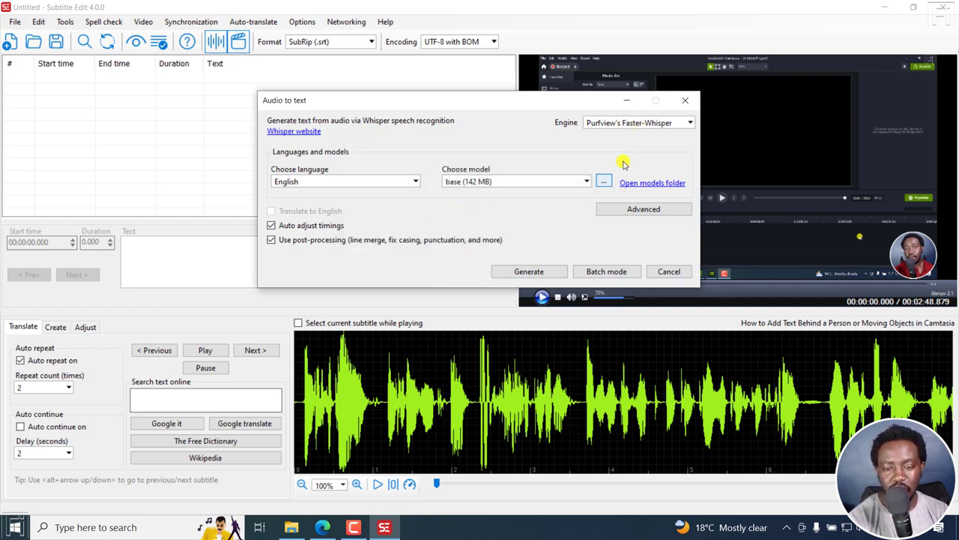
Step: Generate the transcription and select the first line, 'In this tutorial, I'll show you how to add'
click(537, 273)
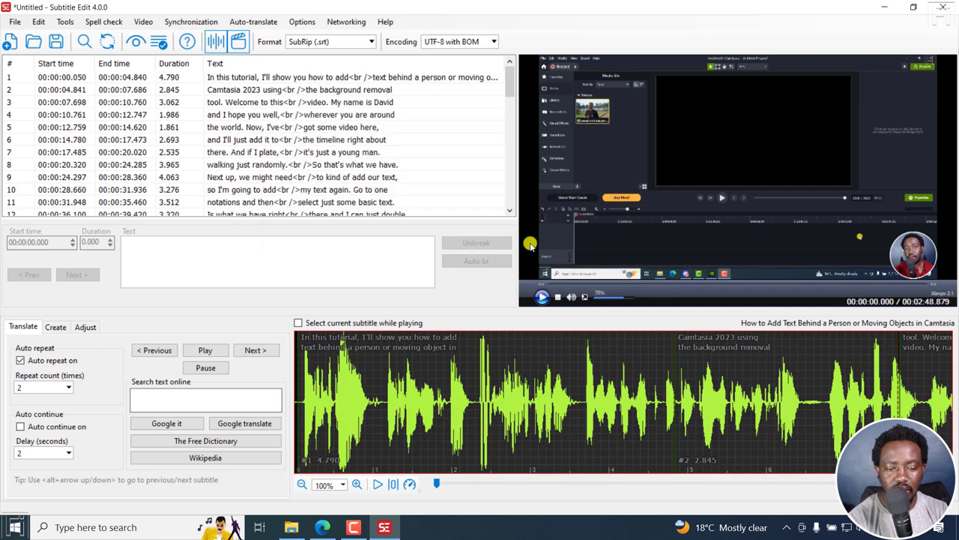
click(329, 77)
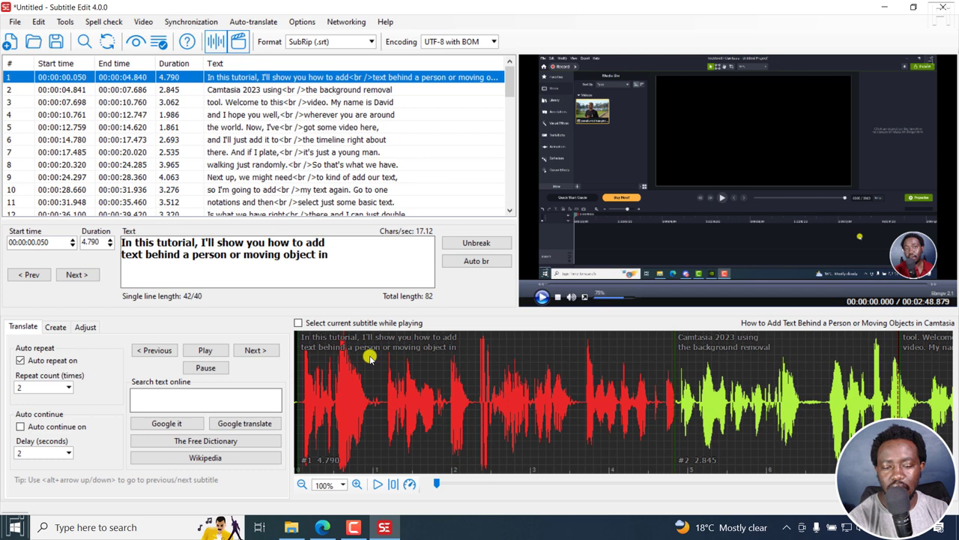
Step: Reopen Audio to text (Whisper) without saving and accept the Purfview's Faster-Whisper update download
click(143, 22)
click(194, 173)
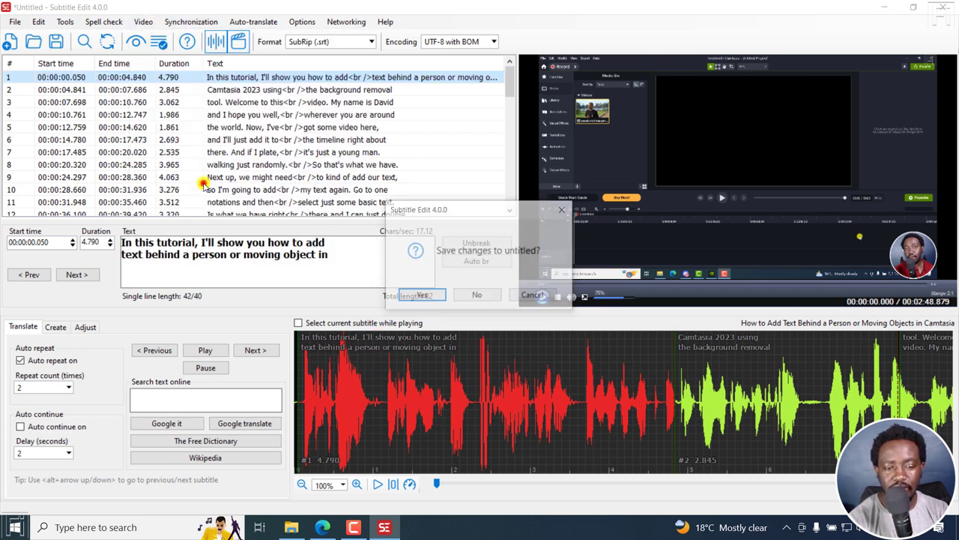
click(480, 297)
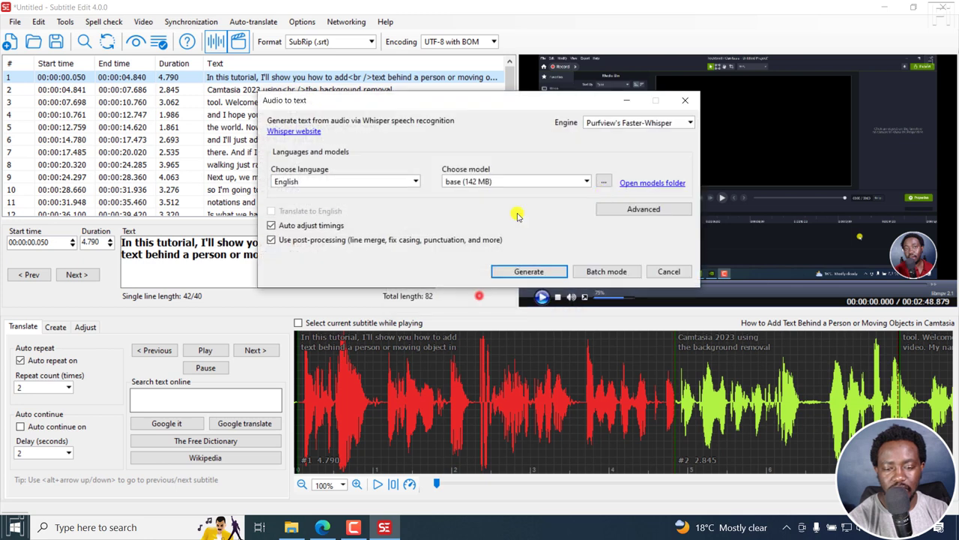
click(641, 123)
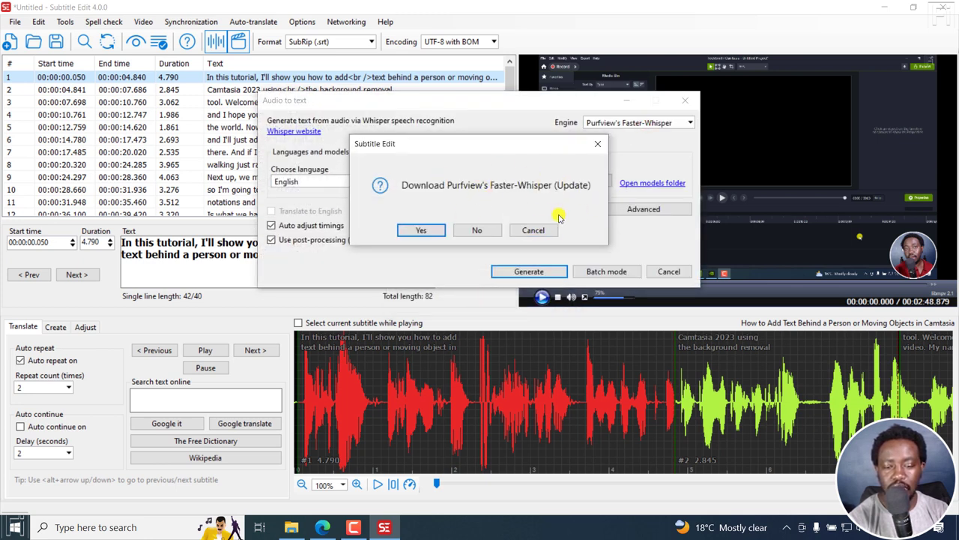
click(419, 230)
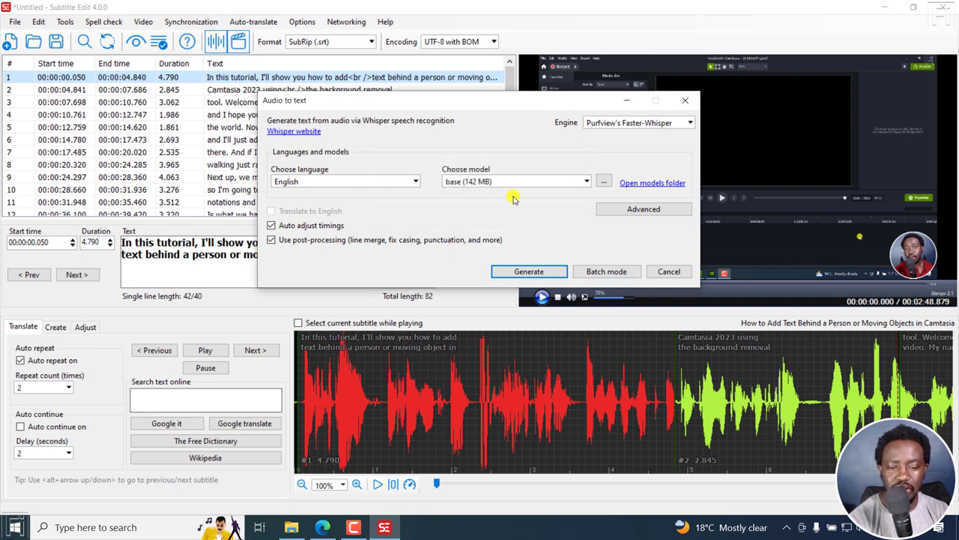
Step: Select the Const-me engine and accept its download
click(690, 122)
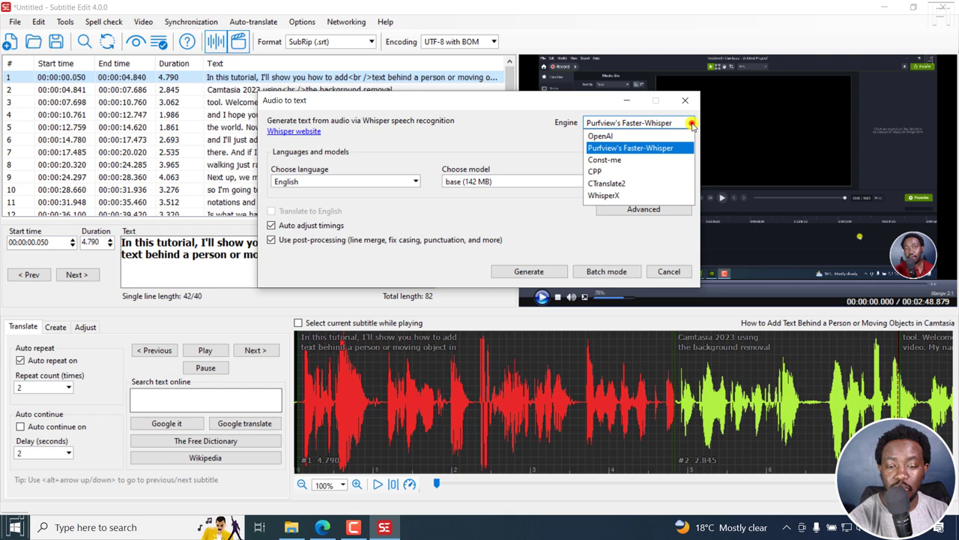
click(608, 160)
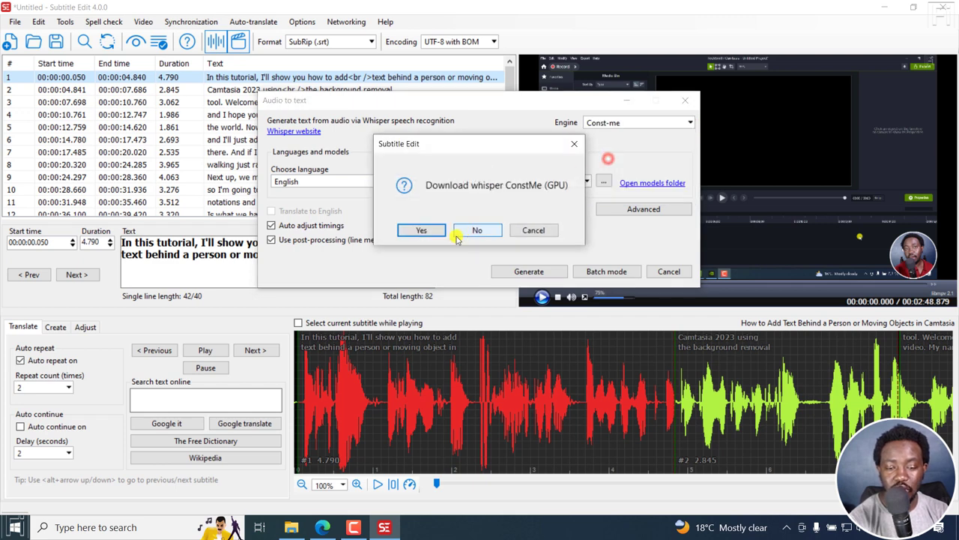
click(423, 232)
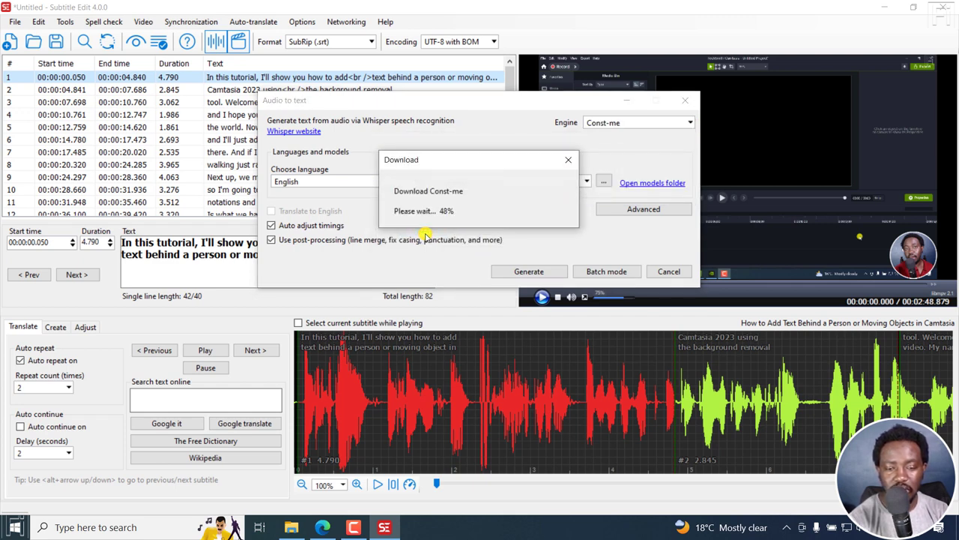
Step: Select the CPP engine and accept its download
click(647, 123)
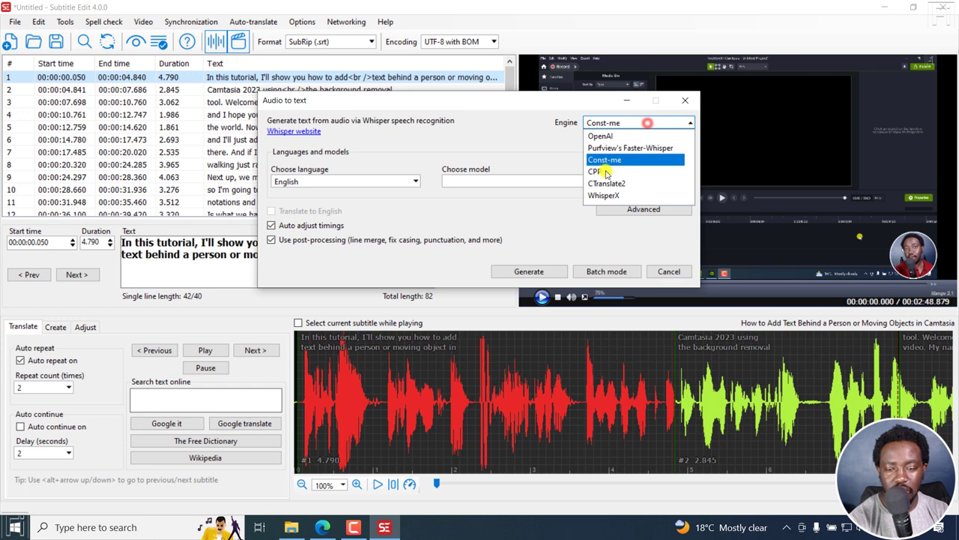
click(607, 171)
click(429, 230)
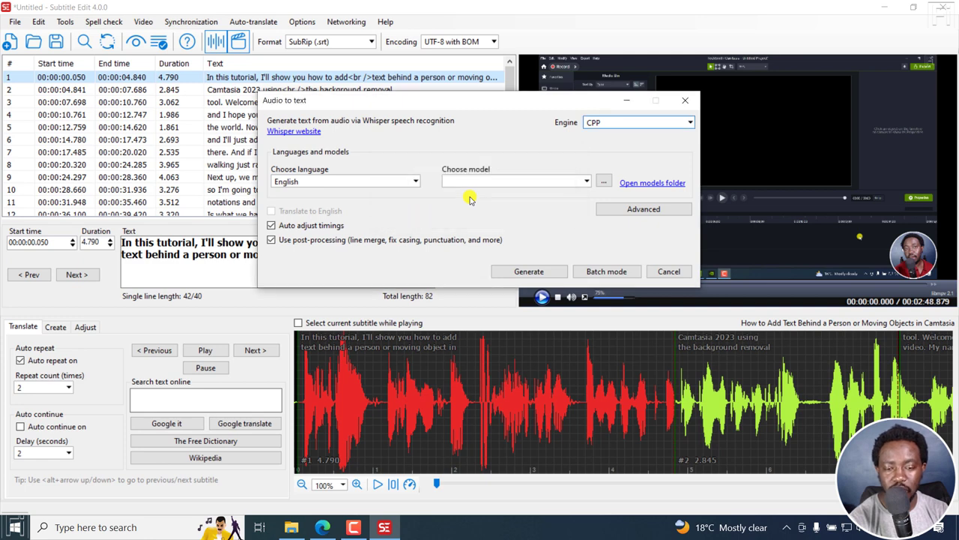
Step: Download the base (141 MB) model, ggml-base.bin, for the CPP engine
click(604, 182)
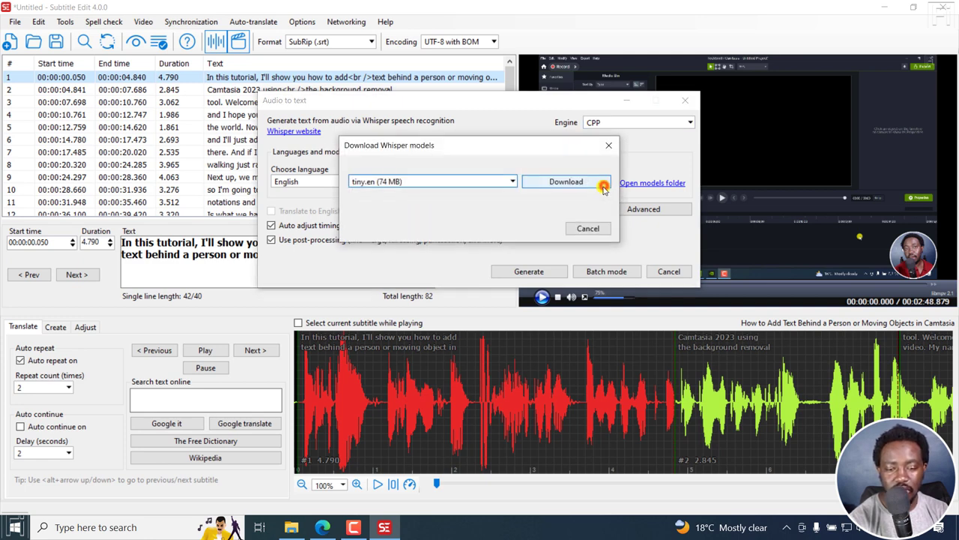
click(513, 182)
click(373, 224)
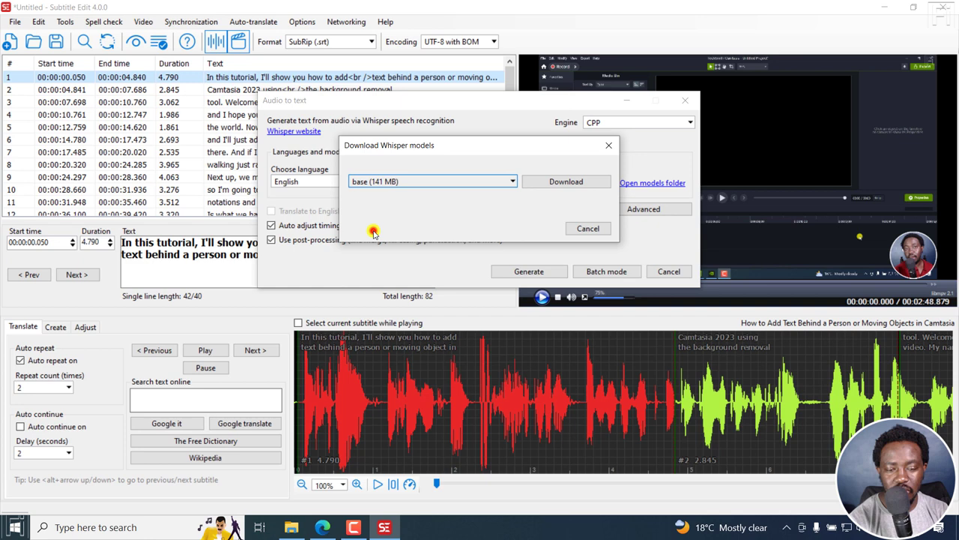
click(541, 182)
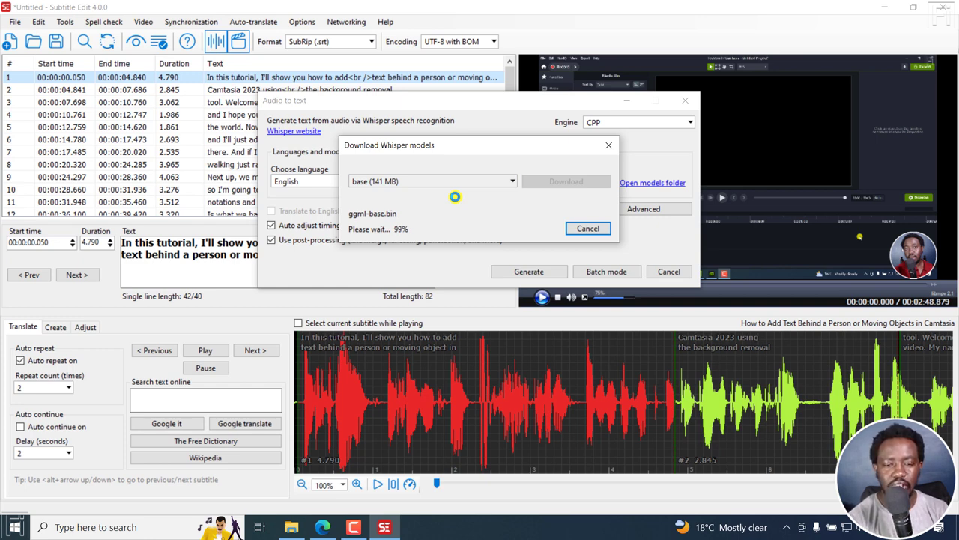
Step: Switch the engine to Const-me and generate a new transcription of the audio
click(679, 122)
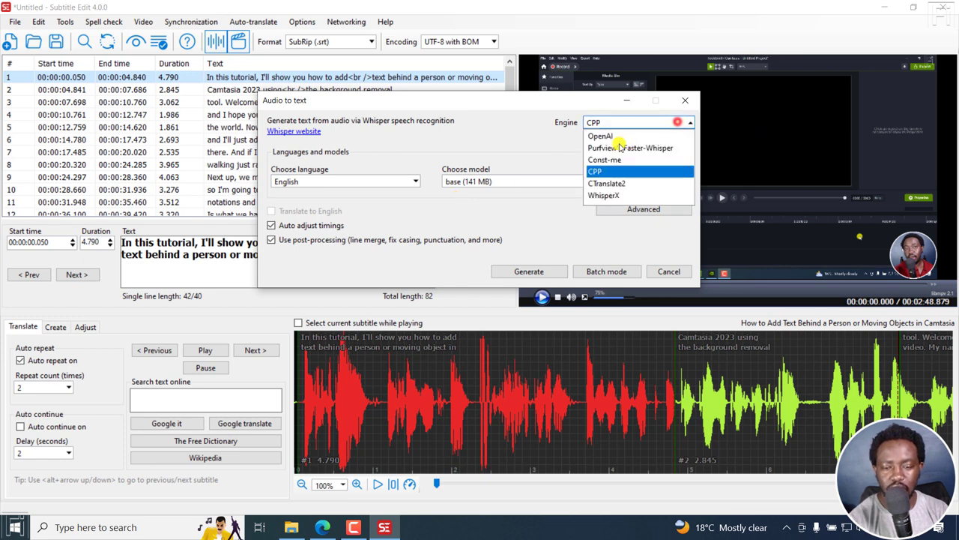
click(597, 159)
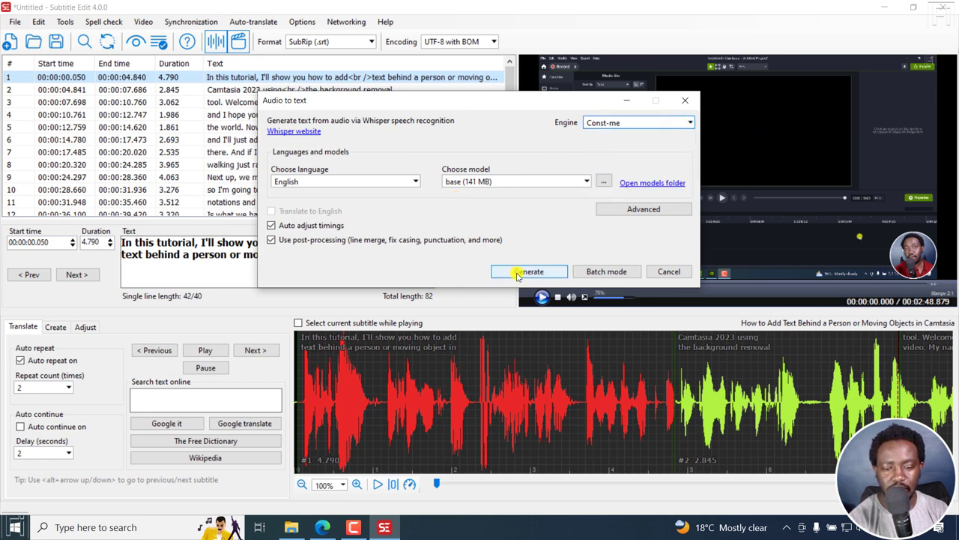
click(517, 272)
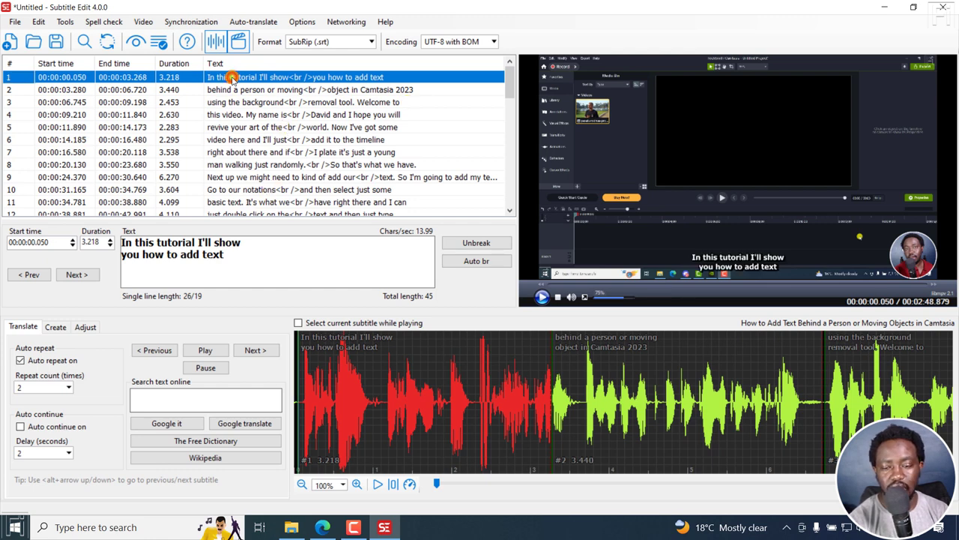
Step: Reopen Video > Audio to text (Whisper) without saving the current subtitles
click(143, 21)
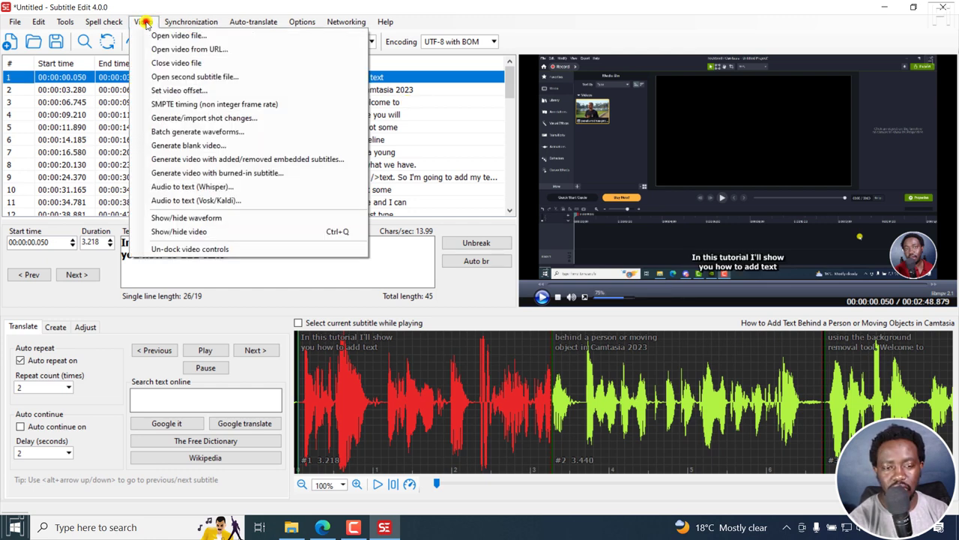
click(184, 187)
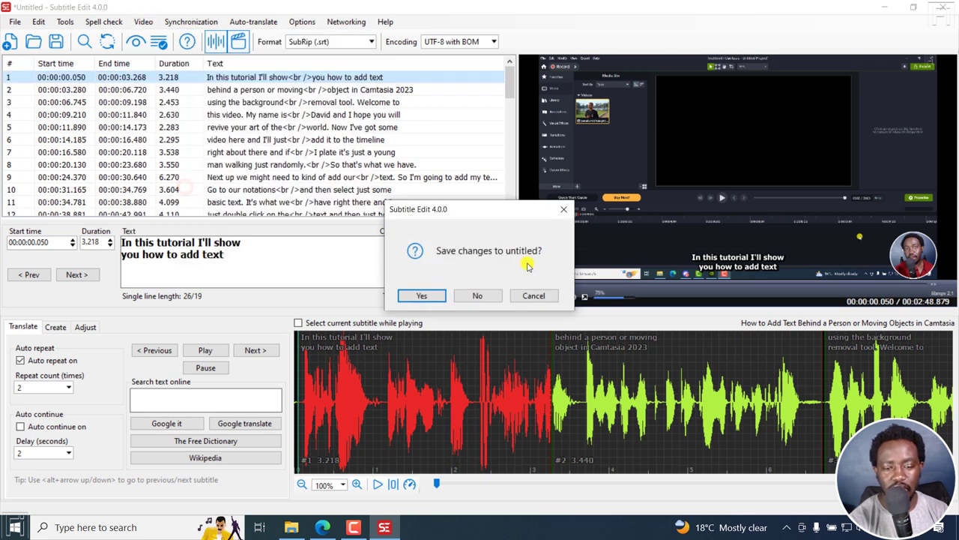
click(477, 295)
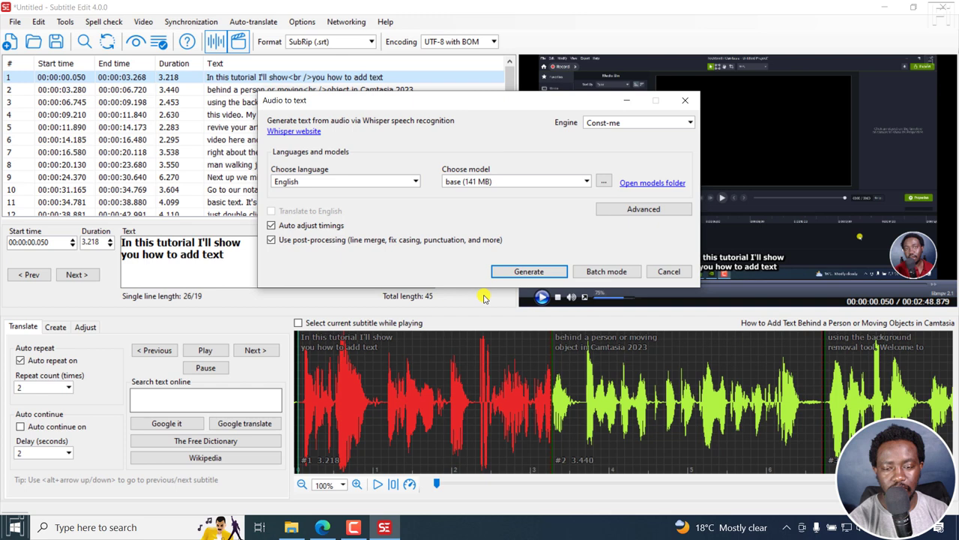
Step: Try the CPP engine, then settle on Const-me as the engine
click(646, 126)
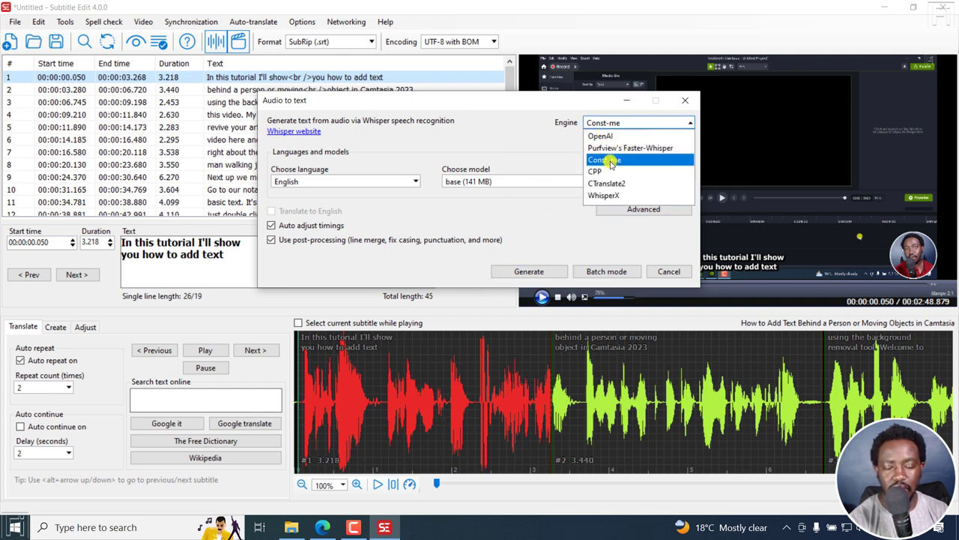
click(602, 173)
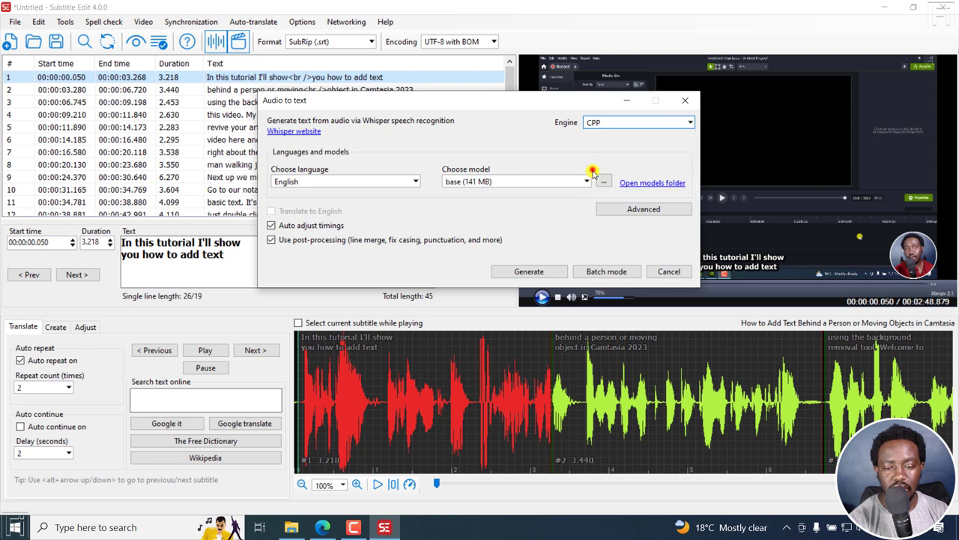
click(614, 122)
click(604, 160)
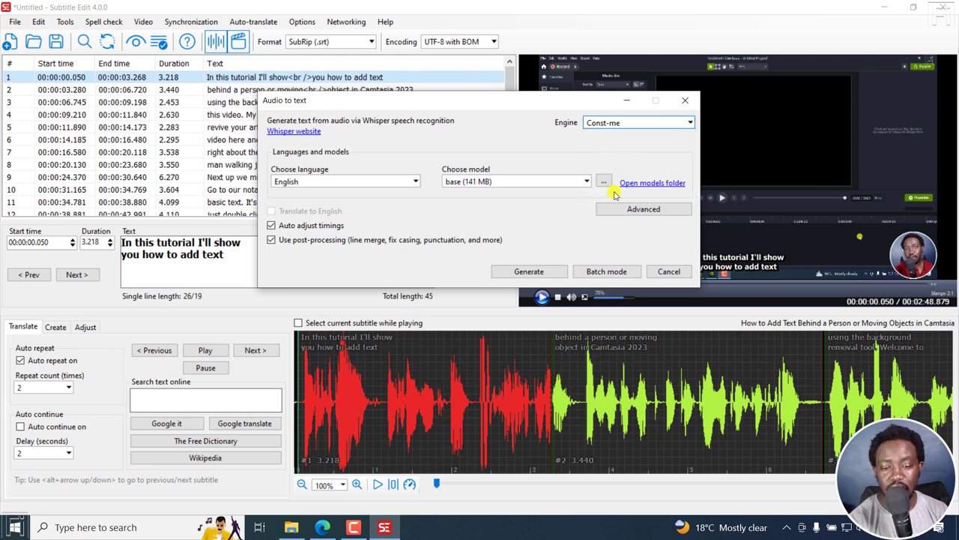
click(658, 209)
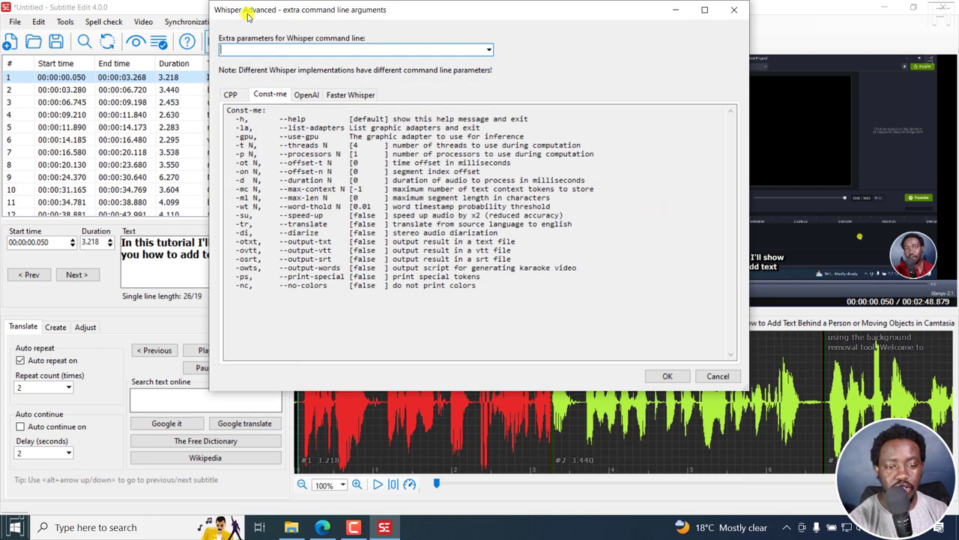
drag(249, 13, 250, 32)
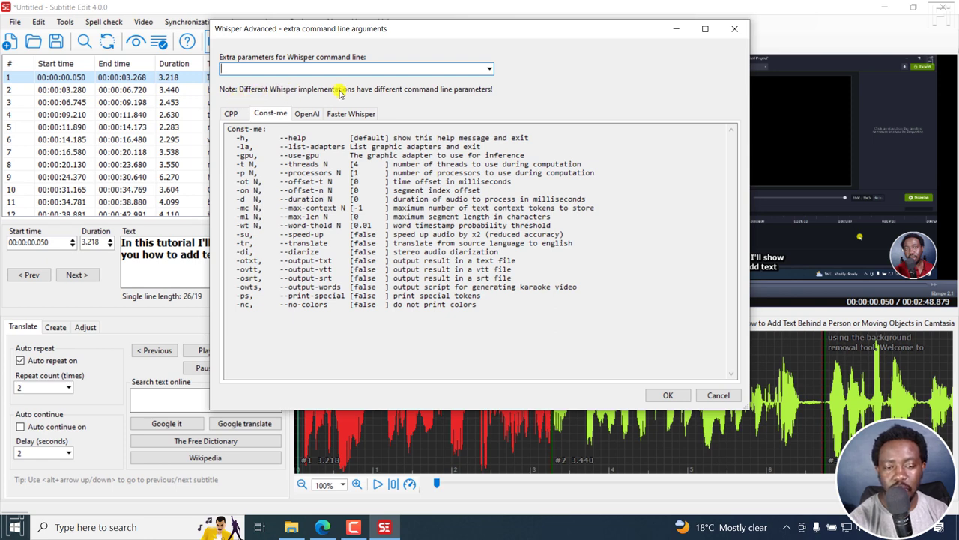
click(233, 112)
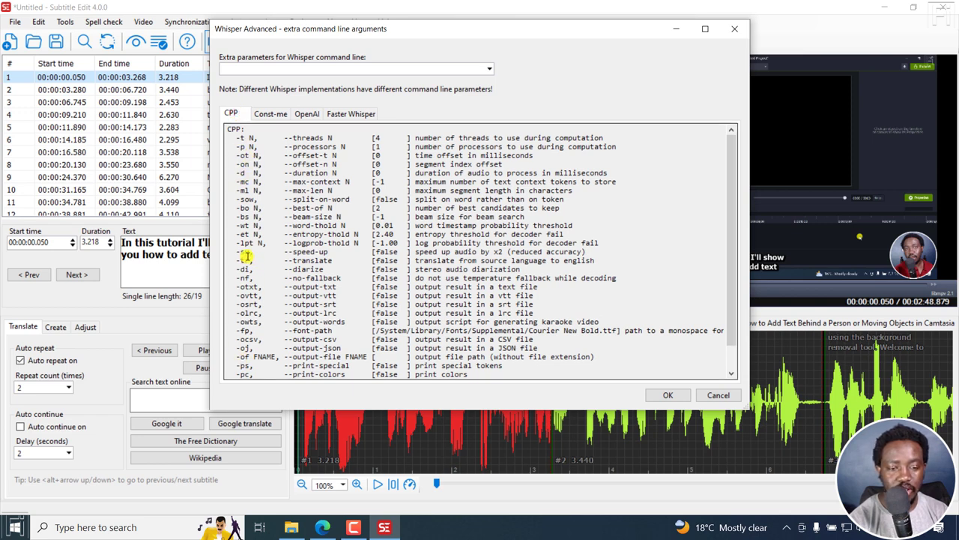
click(262, 113)
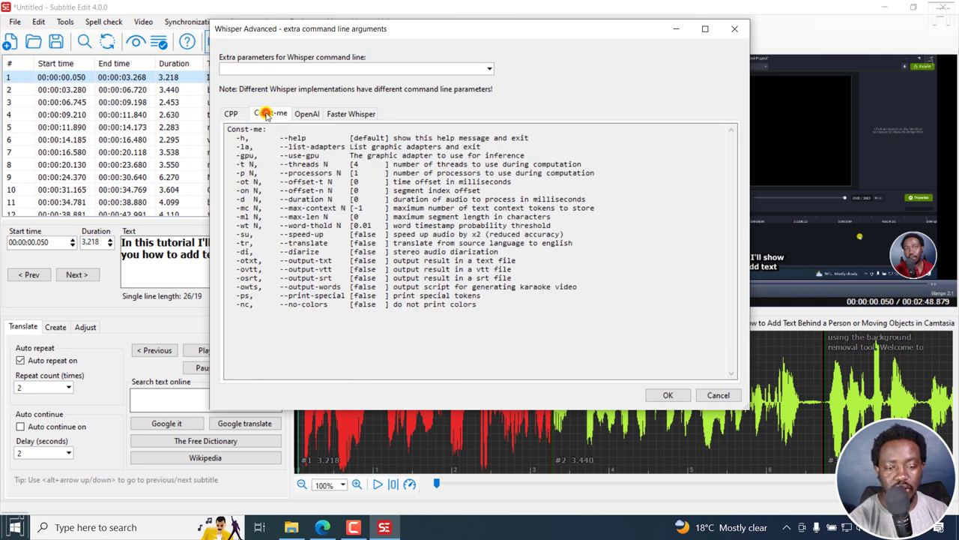
click(309, 114)
click(350, 115)
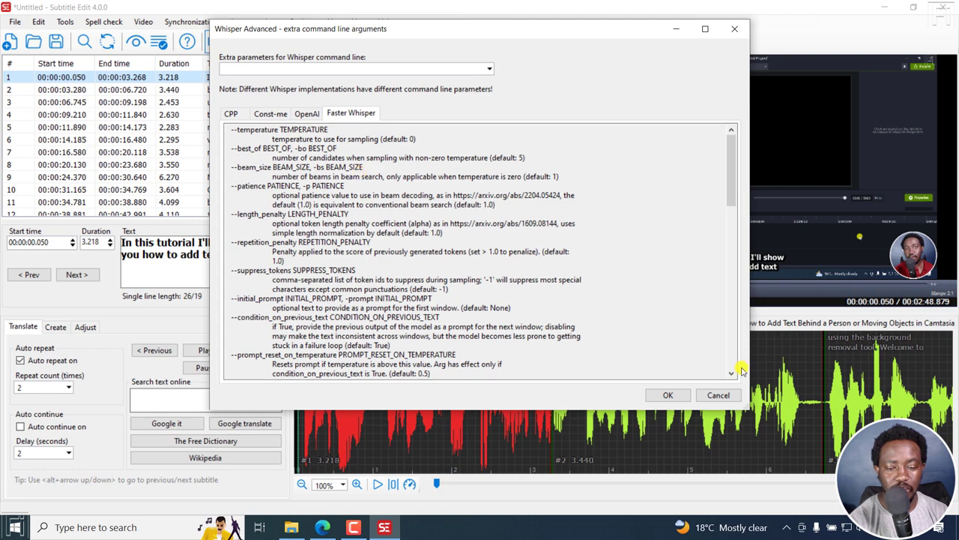
click(666, 395)
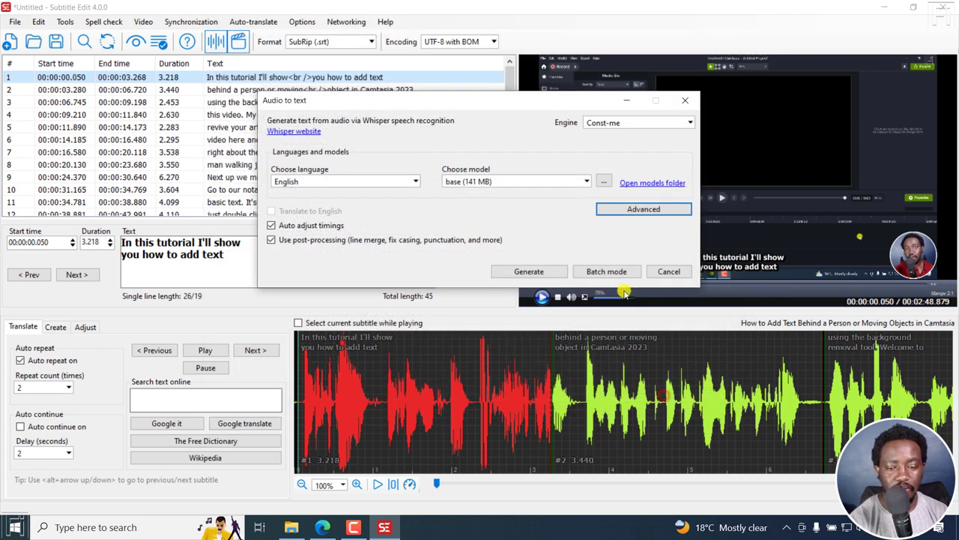
Step: Close Audio to text, highlight the Beautify time codes note on the nikse.dk blog, then return
click(685, 100)
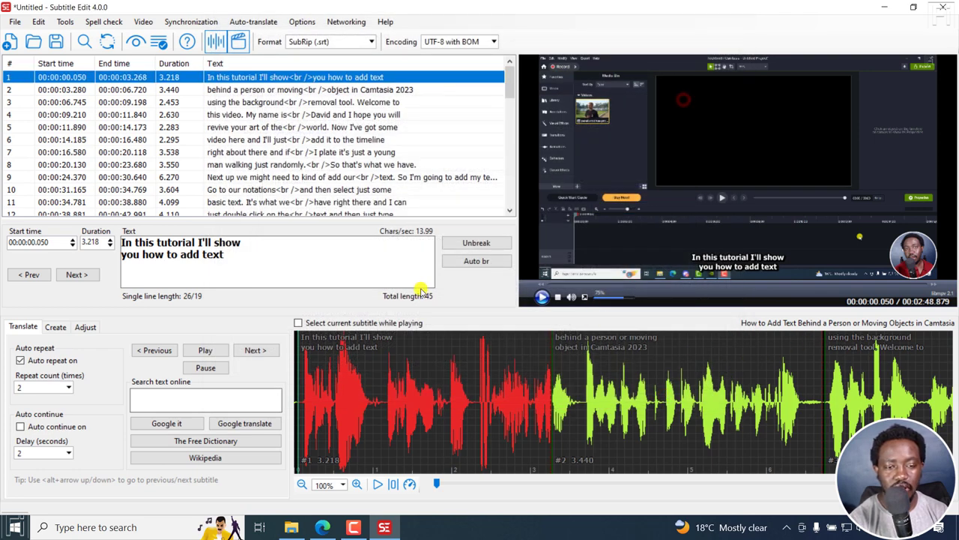
click(324, 529)
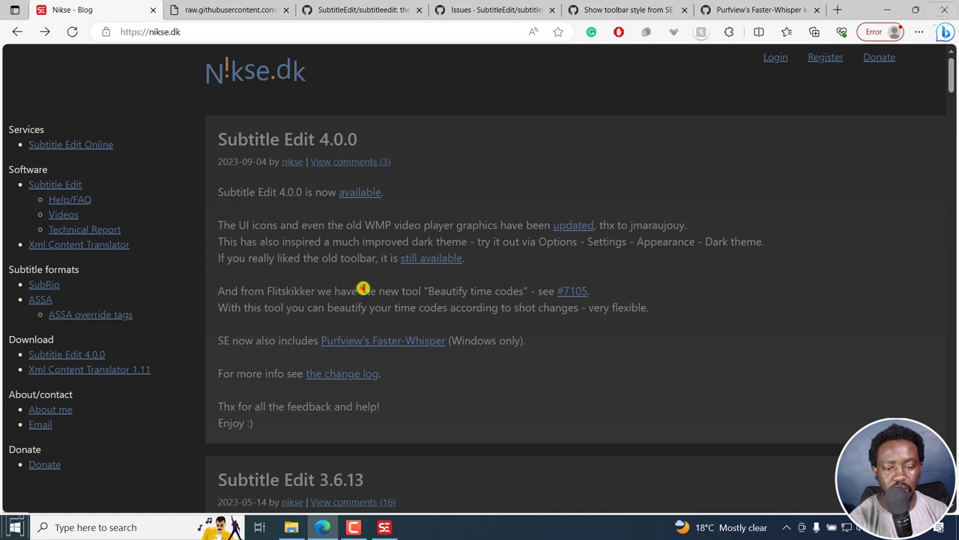
drag(360, 290, 517, 306)
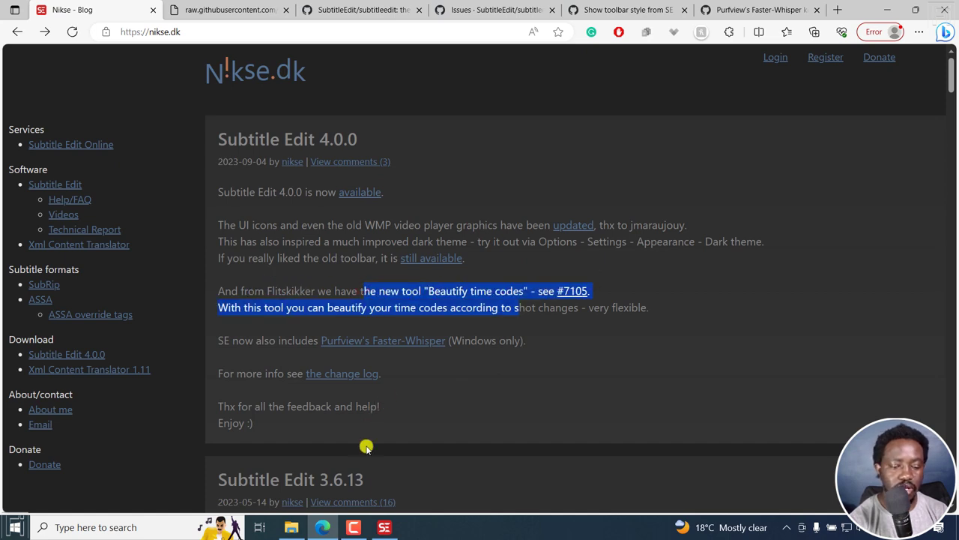
click(388, 519)
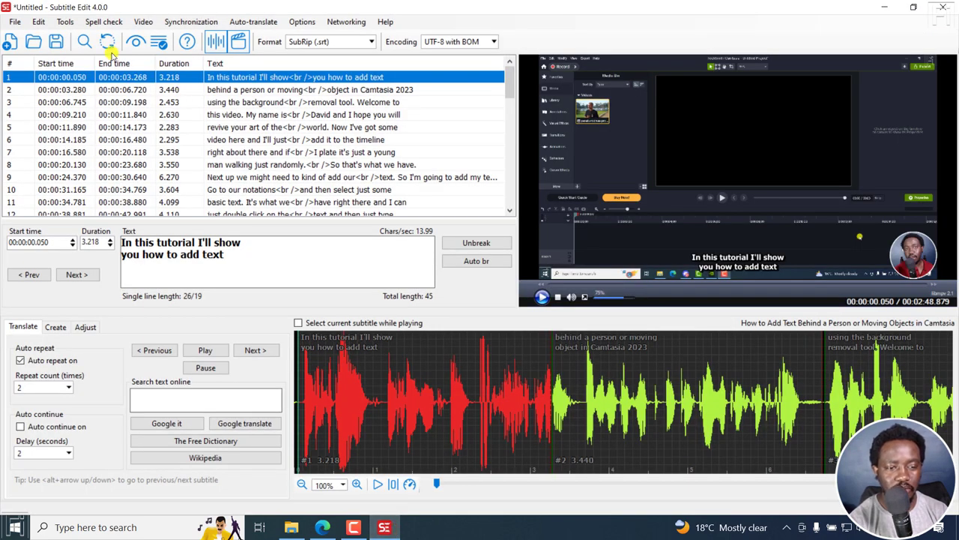
Step: Start Tools > Beautify time codes and agree to download ffprobe
click(64, 22)
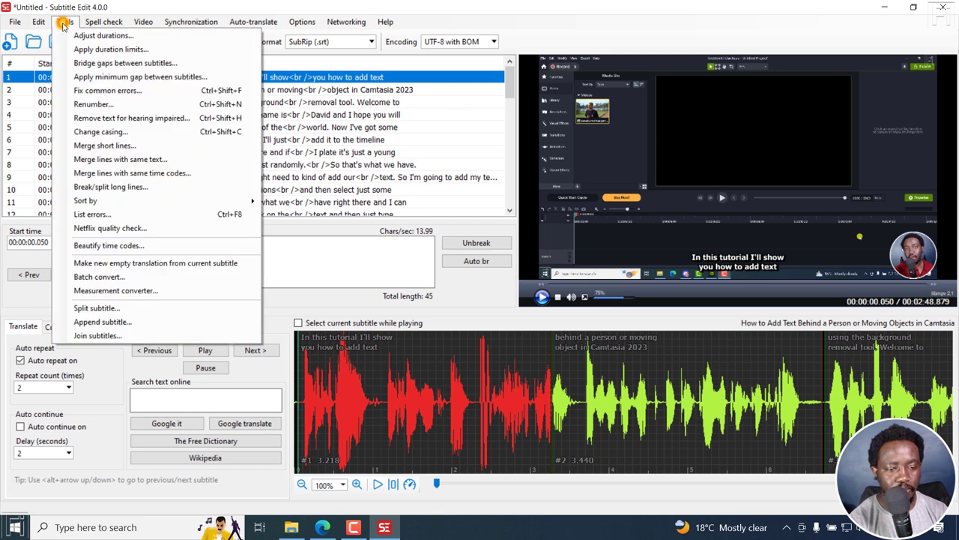
click(101, 246)
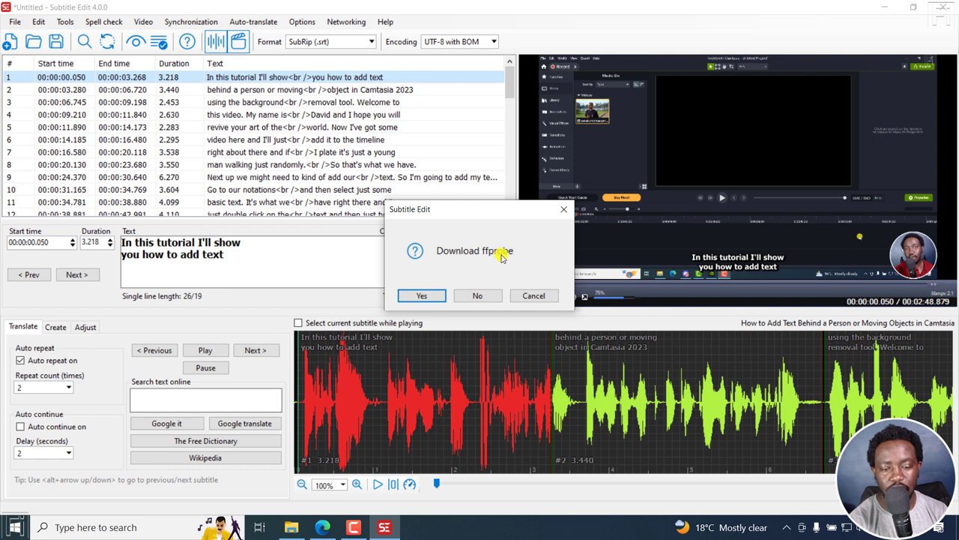
click(420, 295)
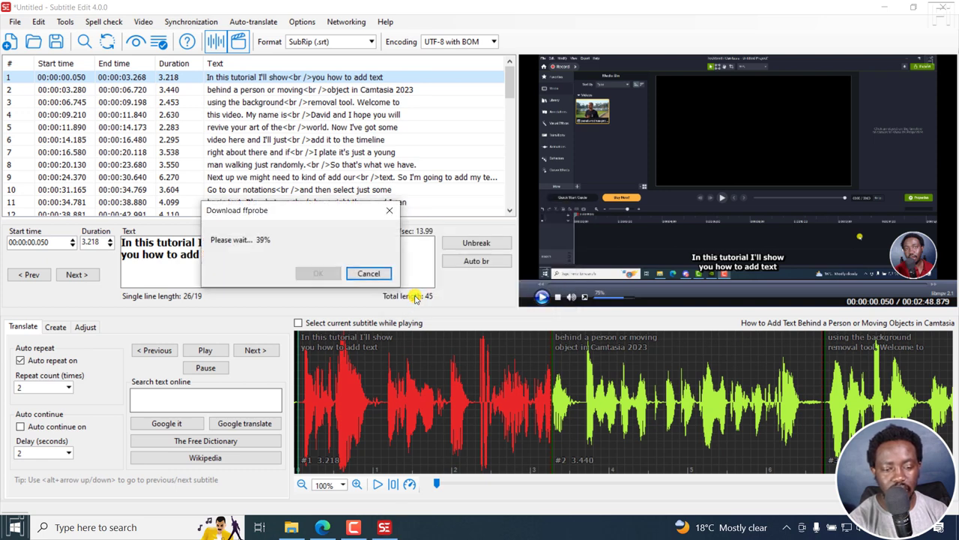
Step: While ffprobe downloads, clear the marked text in the blog, then return to Subtitle Edit
click(322, 527)
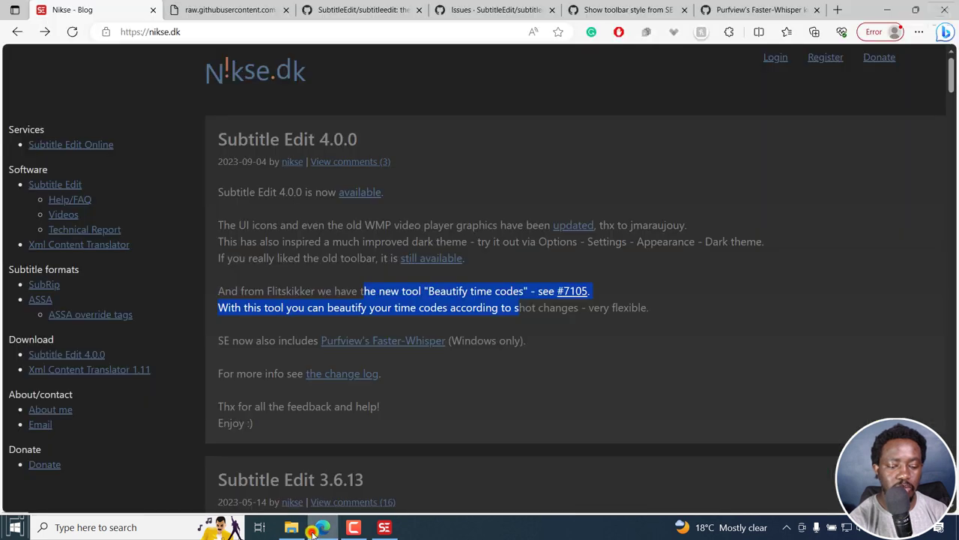
click(298, 315)
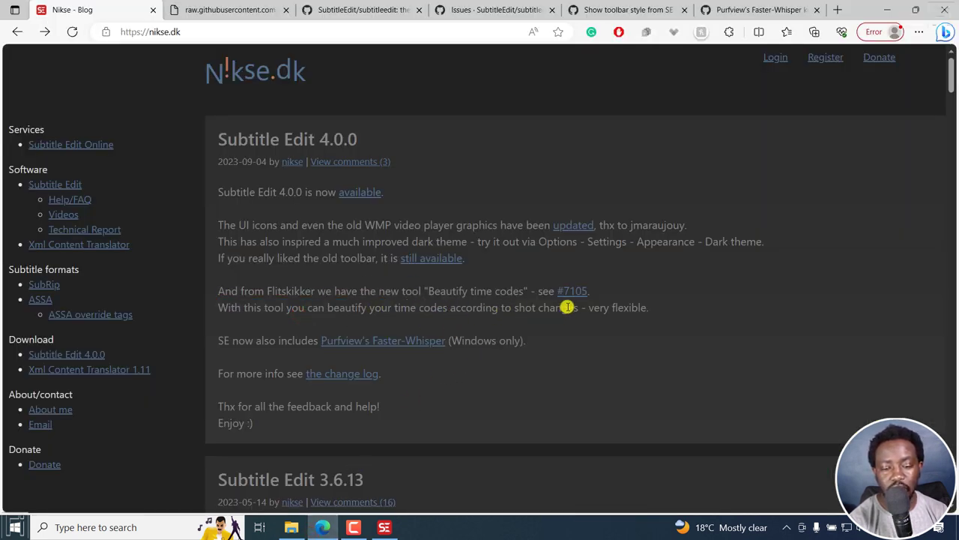
click(384, 527)
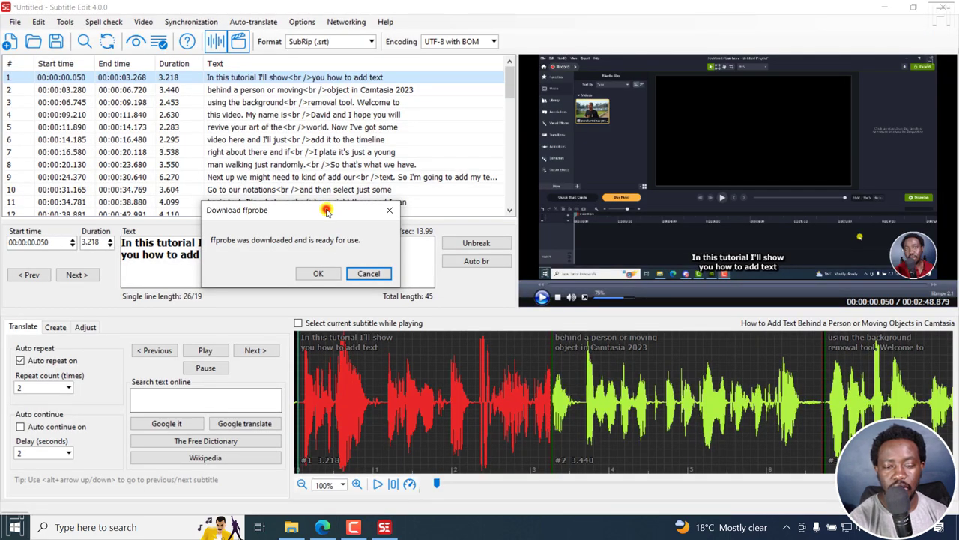
Step: Acknowledge the finished ffprobe download, enable Use FFprobe and extract the frame time codes
click(316, 273)
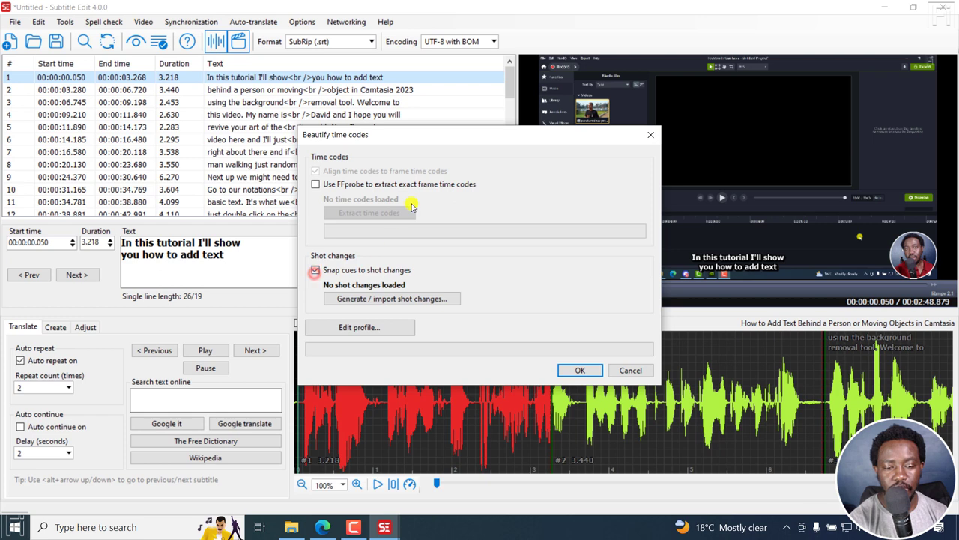
click(318, 185)
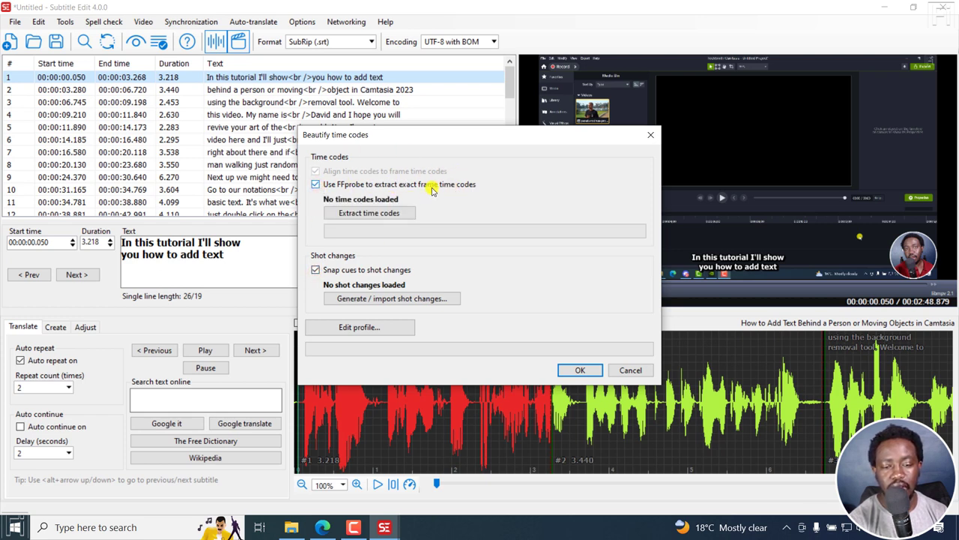
click(368, 213)
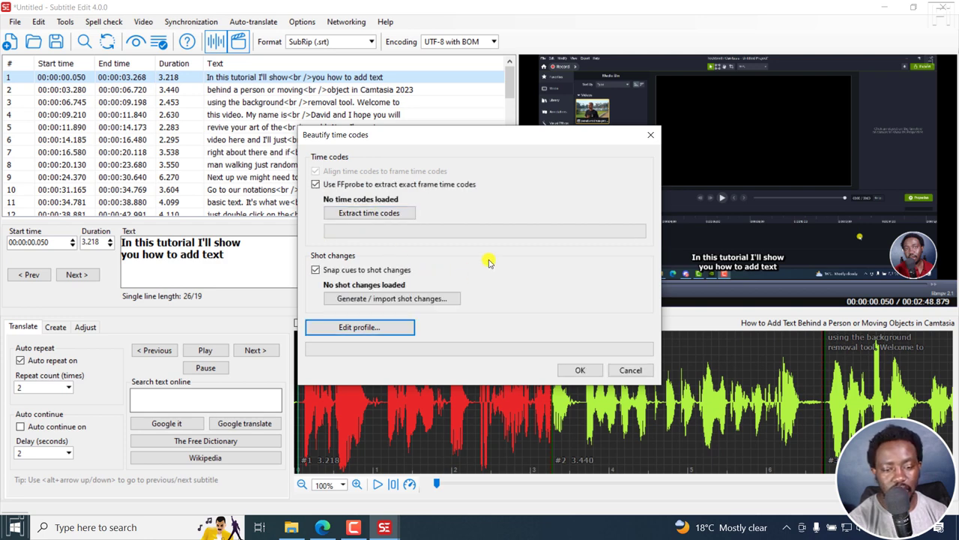
Step: Generate shot changes with FFmpeg, find none, and cancel out of Beautify time codes
click(419, 298)
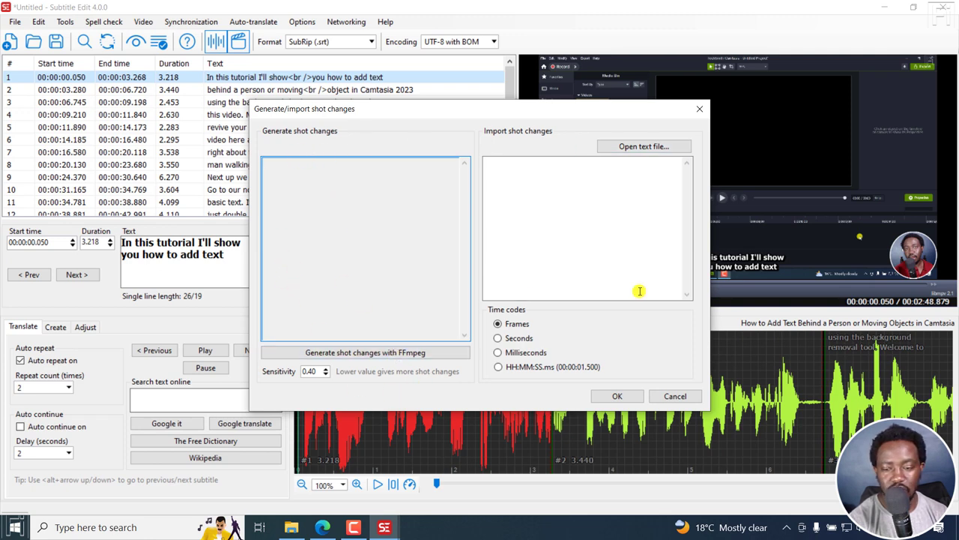
click(335, 355)
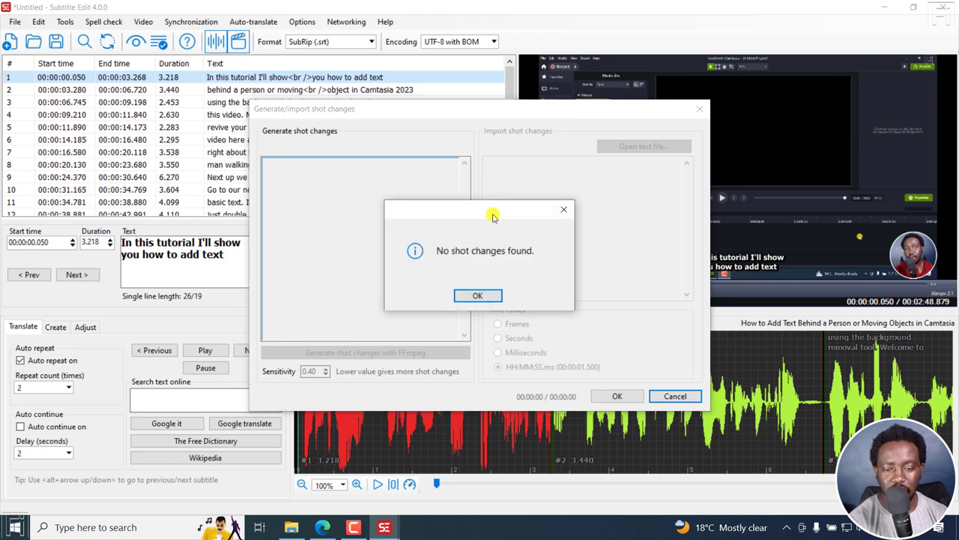
click(480, 297)
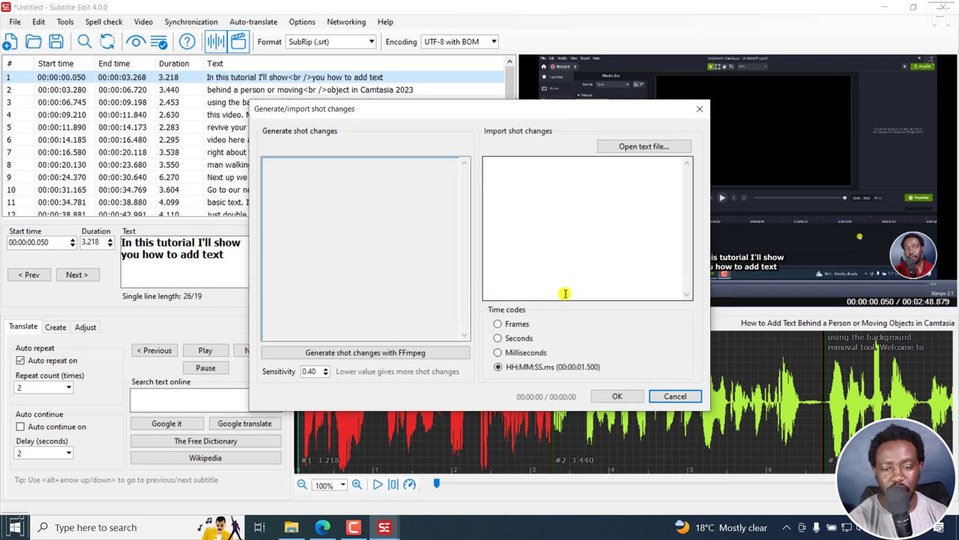
click(673, 396)
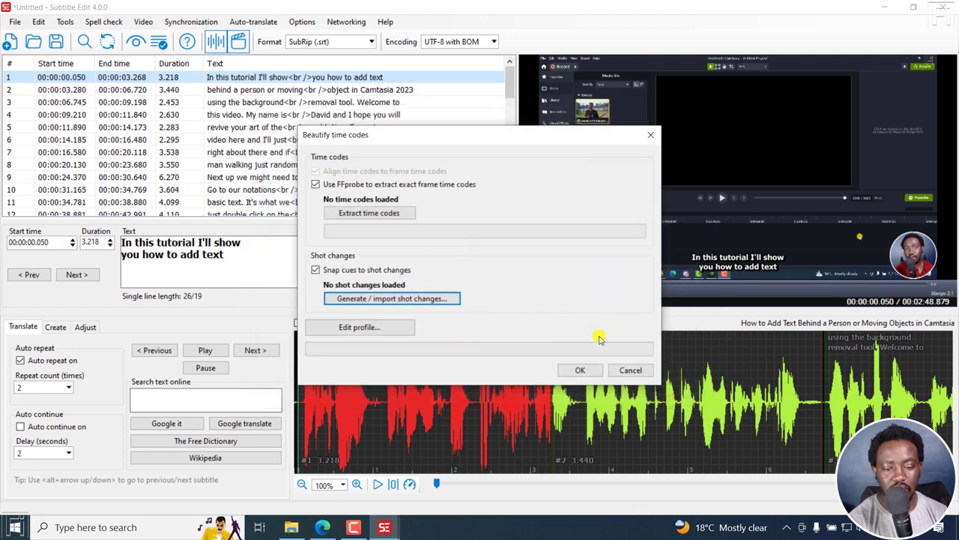
click(629, 370)
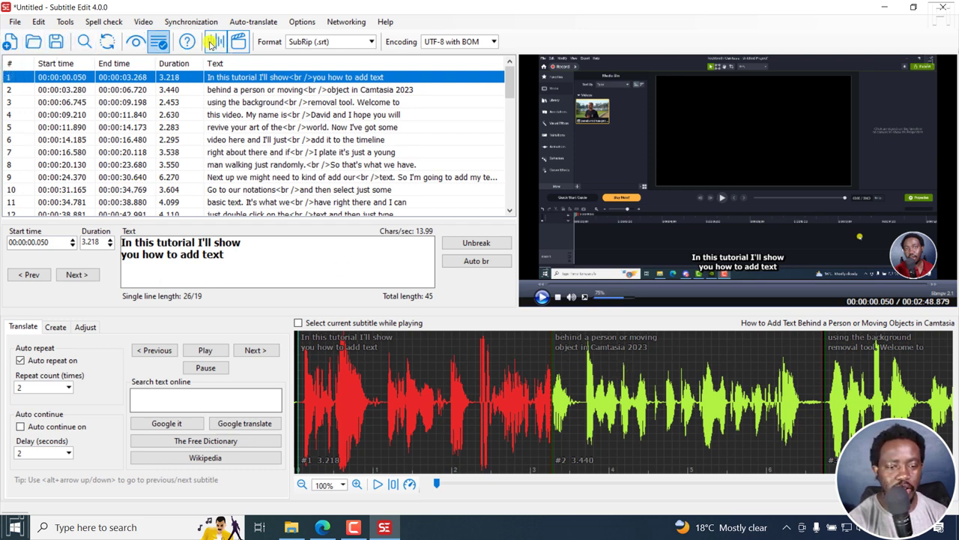
Step: In Options > Settings > Appearance, set the Graphics buttons theme to Legacy and apply
click(302, 21)
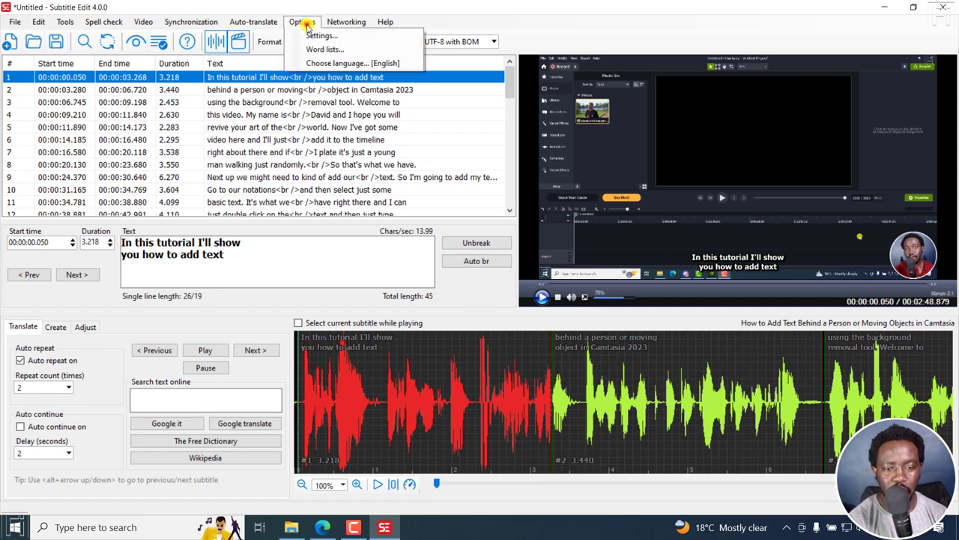
click(322, 35)
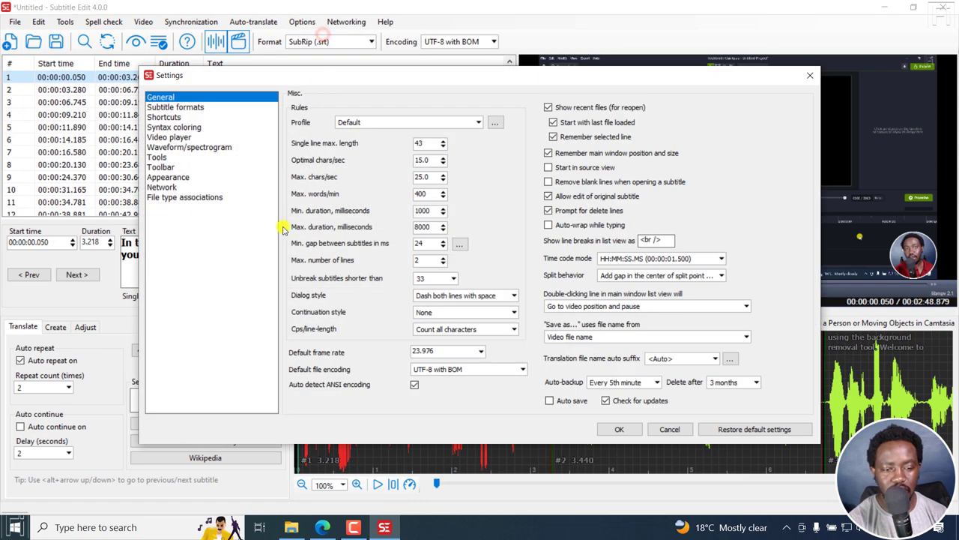
click(156, 177)
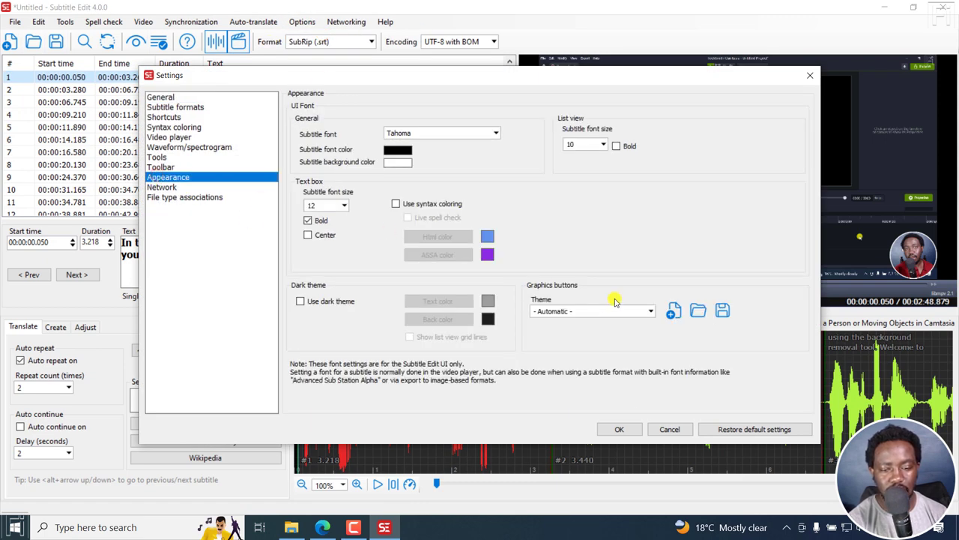
click(651, 315)
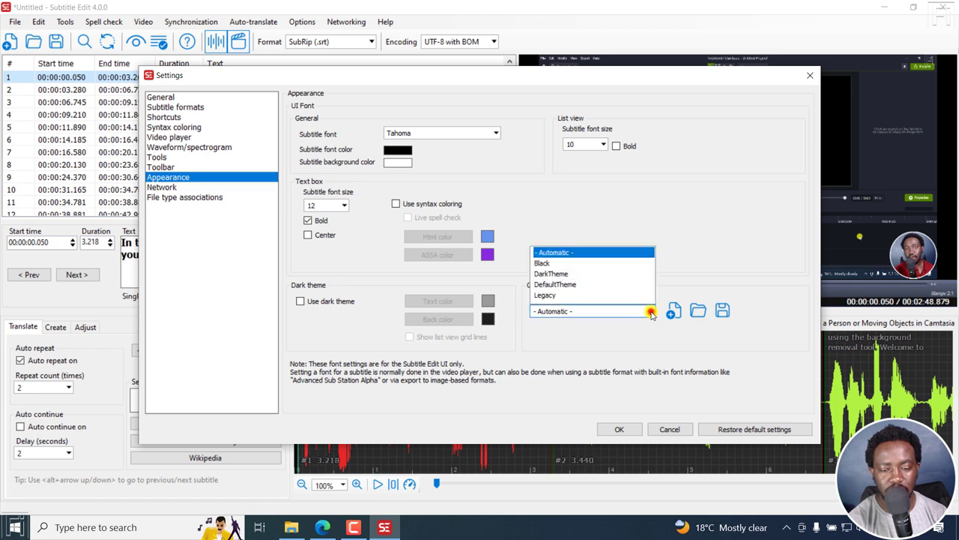
click(553, 294)
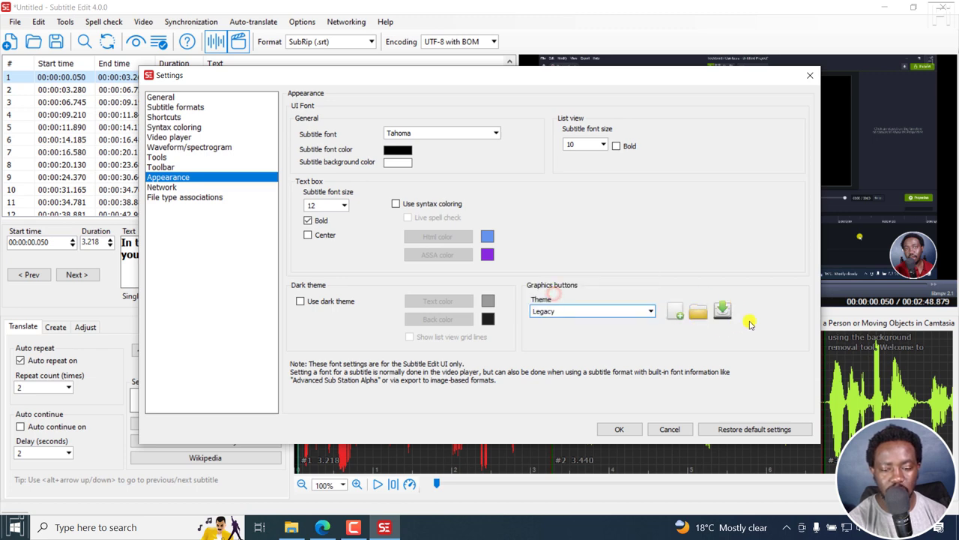
click(628, 429)
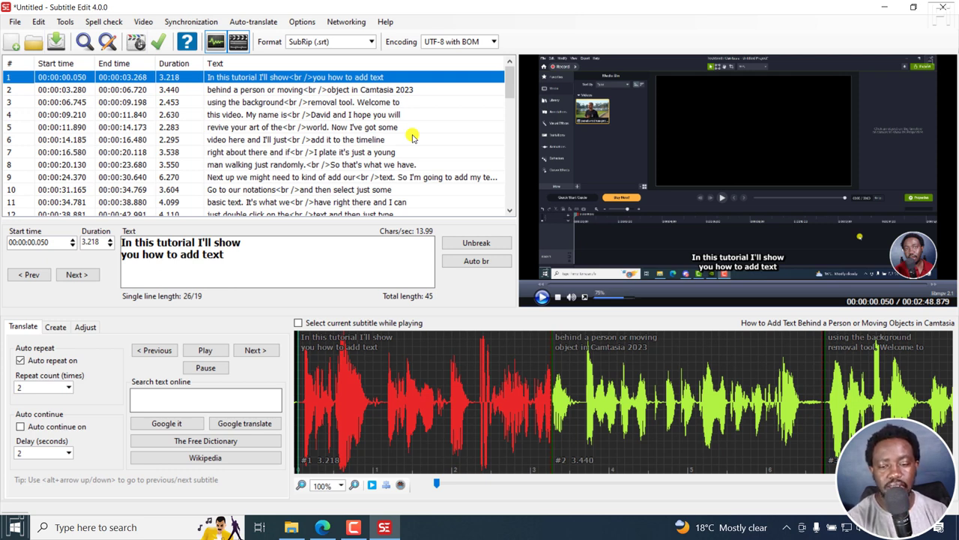
Step: Open Video > Generate video with burned-in subtitle and view its preview full screen, then exit
click(145, 22)
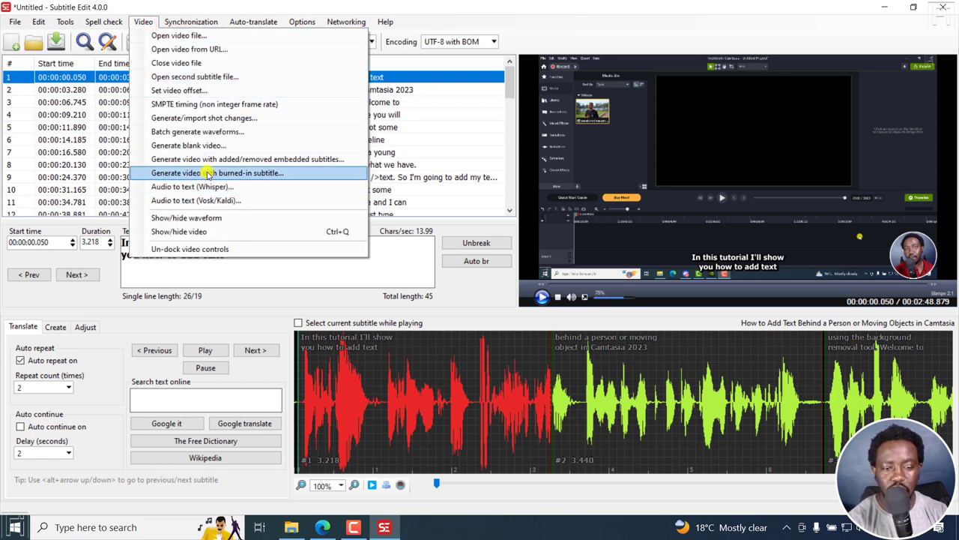
click(208, 173)
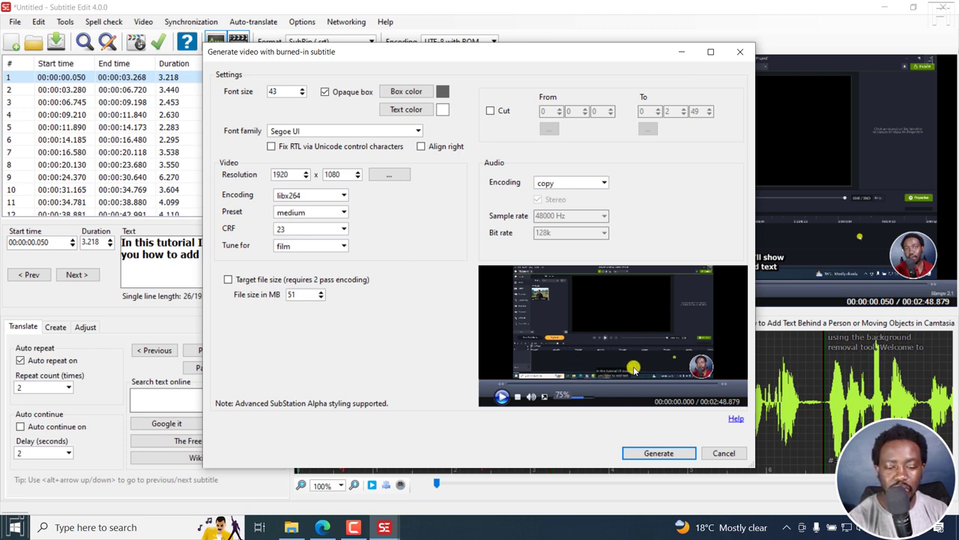
double_click(547, 397)
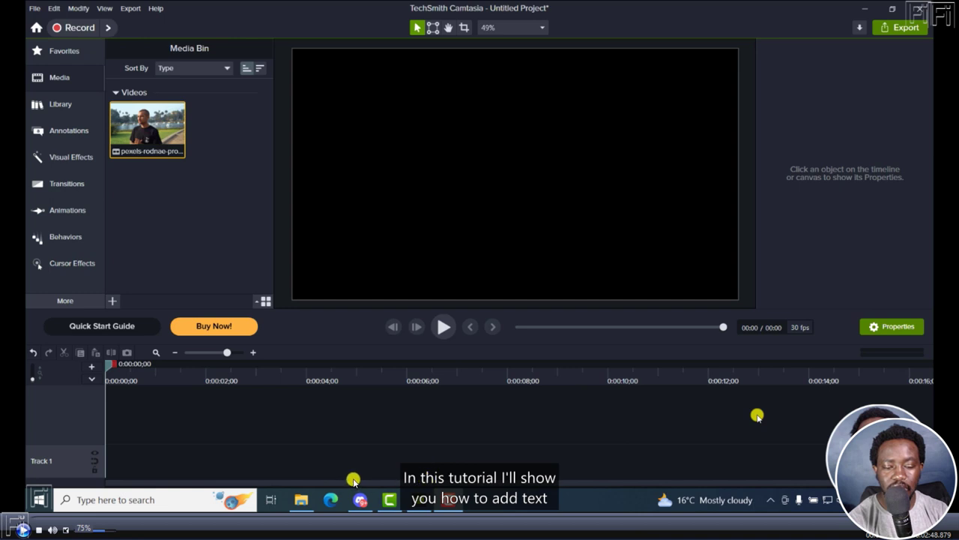
double_click(500, 473)
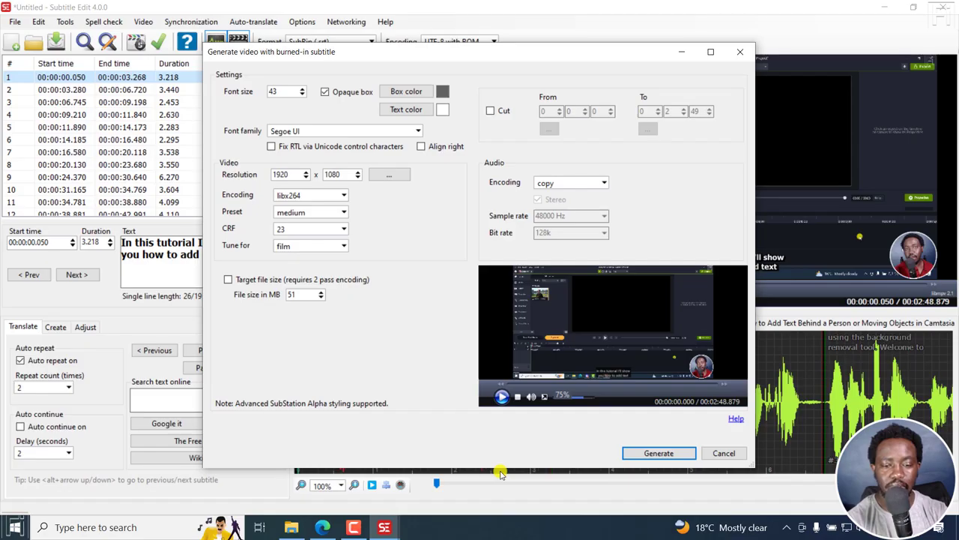
Step: Step the burned-in subtitle font size up to 75 and preview the larger text full screen
click(303, 95)
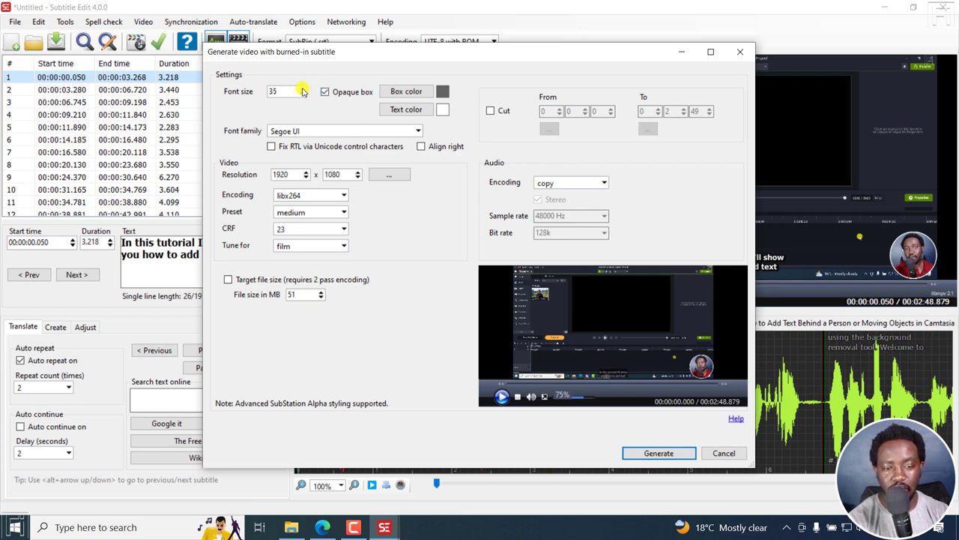
click(303, 89)
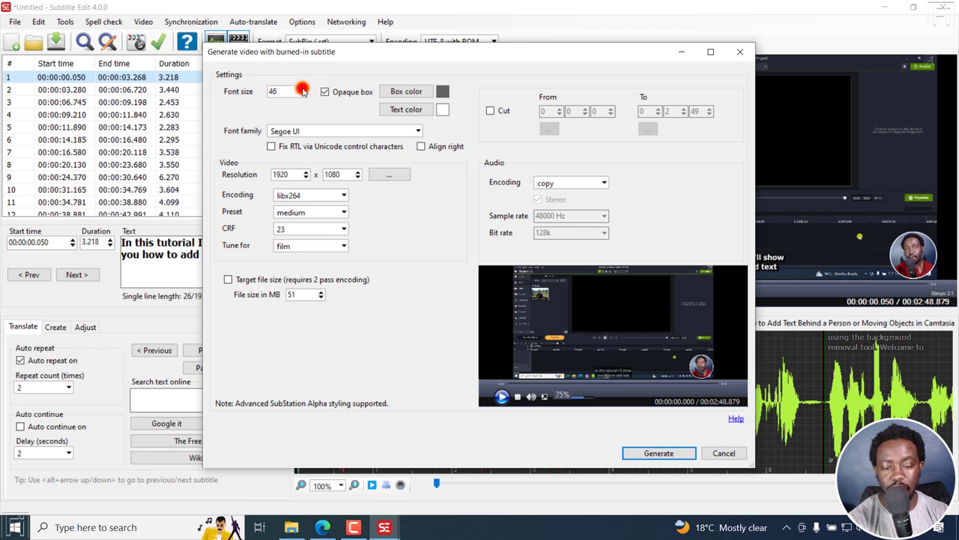
click(303, 89)
click(303, 89)
click(303, 89)
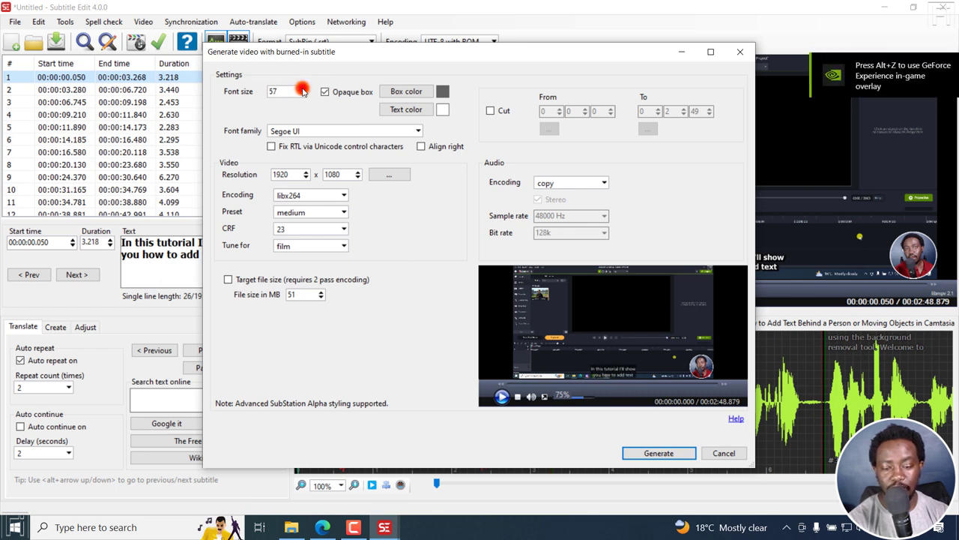
click(303, 89)
click(303, 89)
click(303, 89)
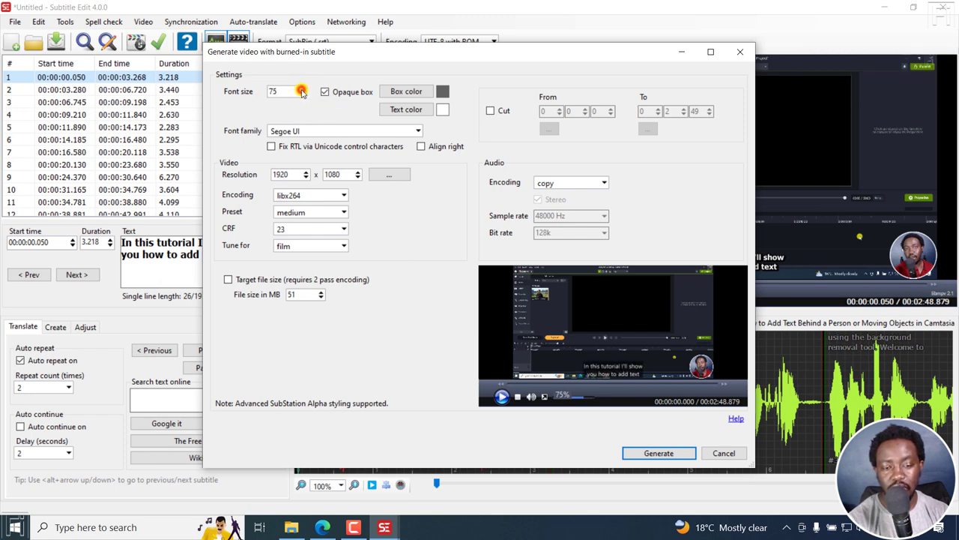
double_click(545, 397)
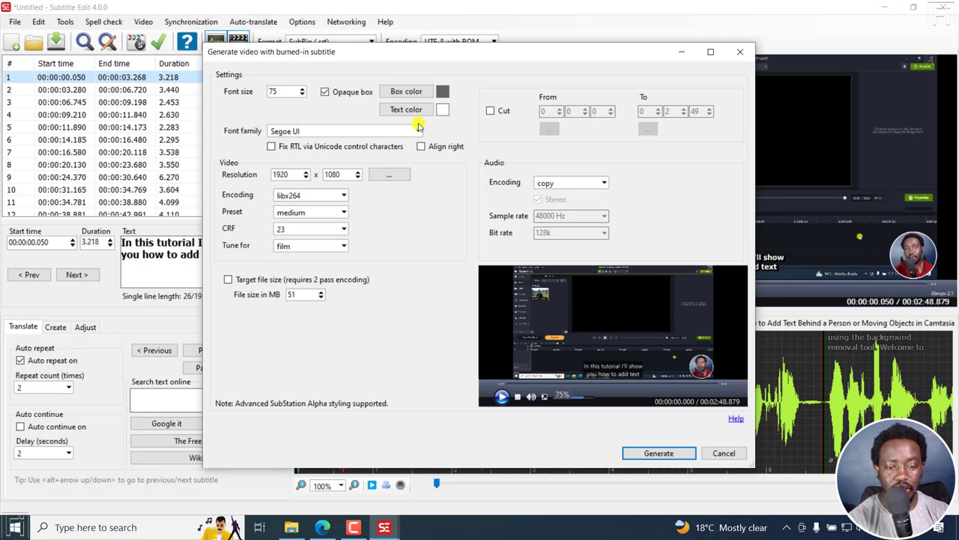
Step: Browse the font family list to compare typefaces in the subtitle preview
click(418, 130)
key(Up)
key(Up)
key(Up)
key(Up)
key(Up)
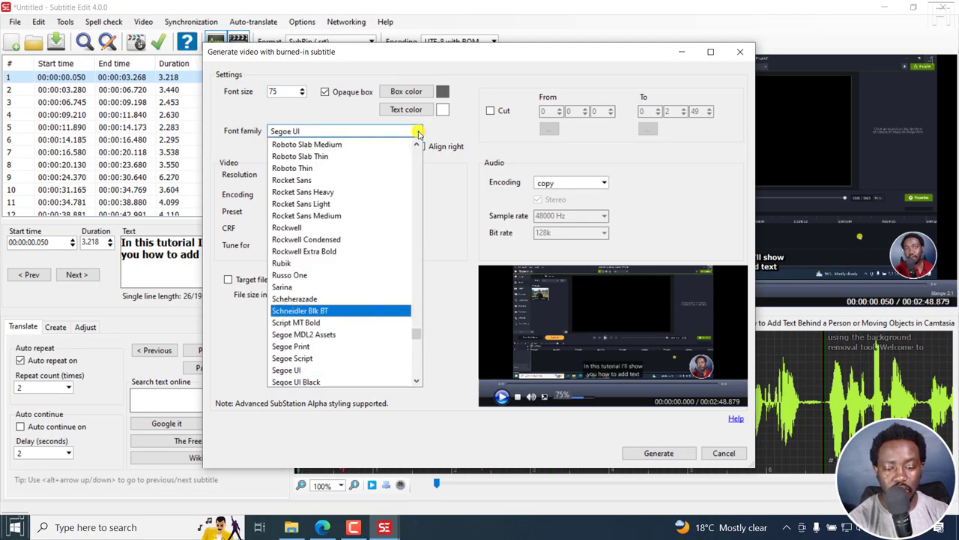
key(Escape)
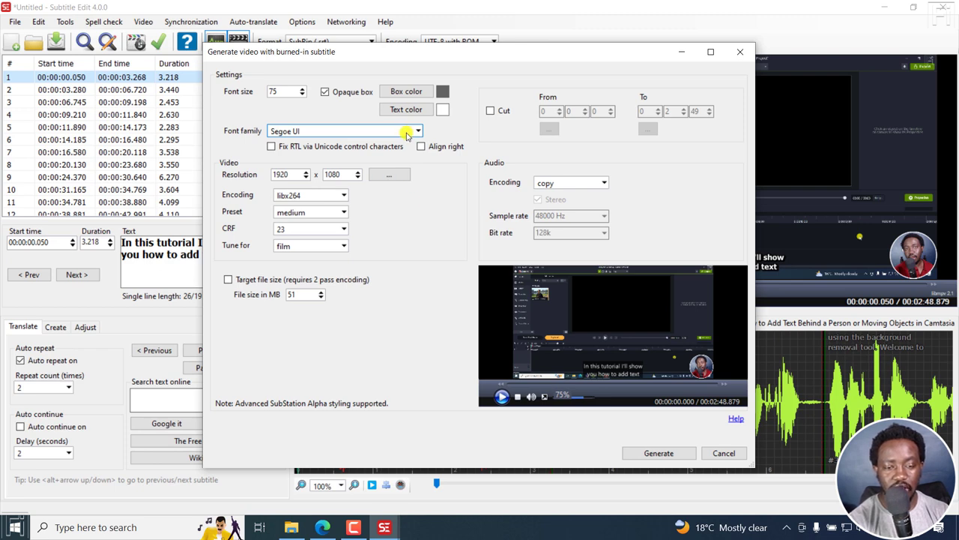
scroll(407, 134, down, 1)
scroll(407, 133, up, 3)
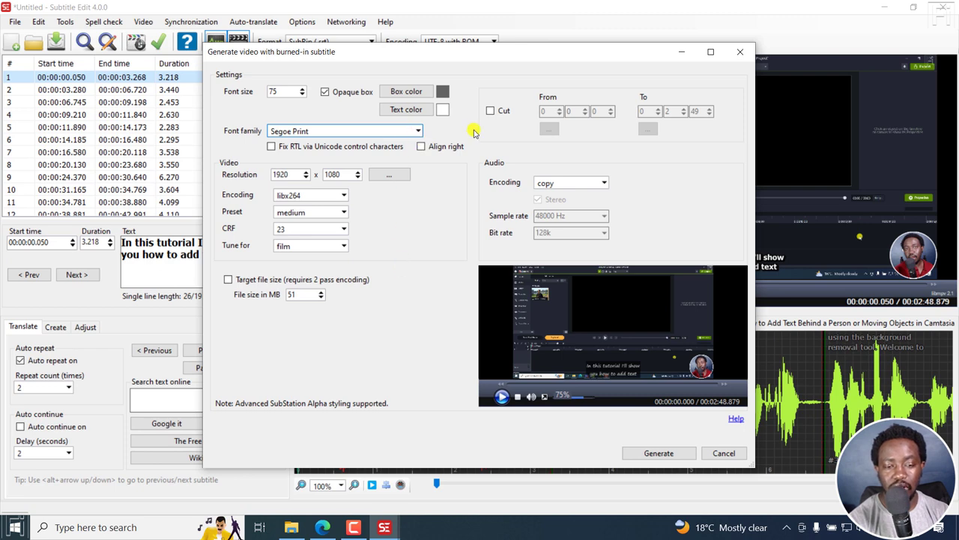
key(Up)
key(Up)
key(Up)
key(Up)
key(Up)
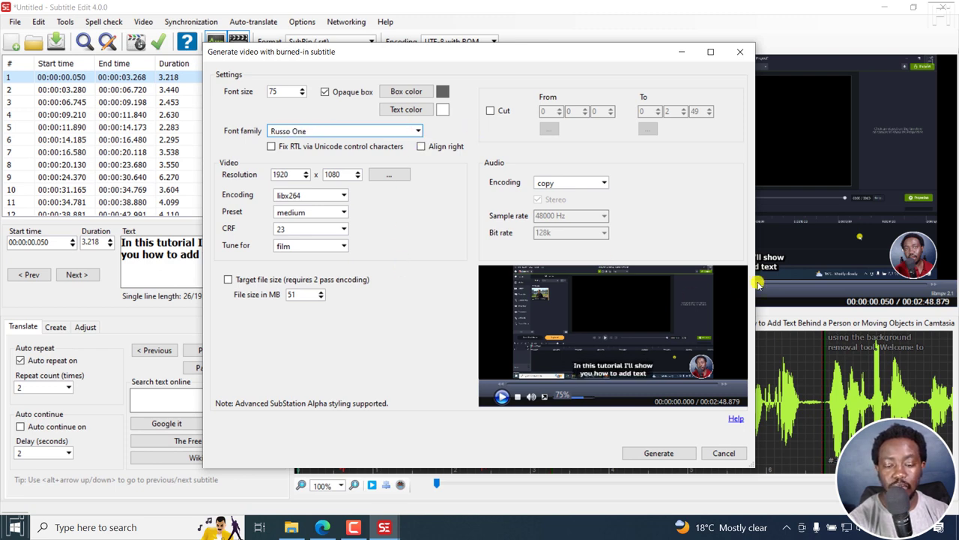
Step: Reopen the font family list and select Arial as the burned-in subtitle font
click(420, 131)
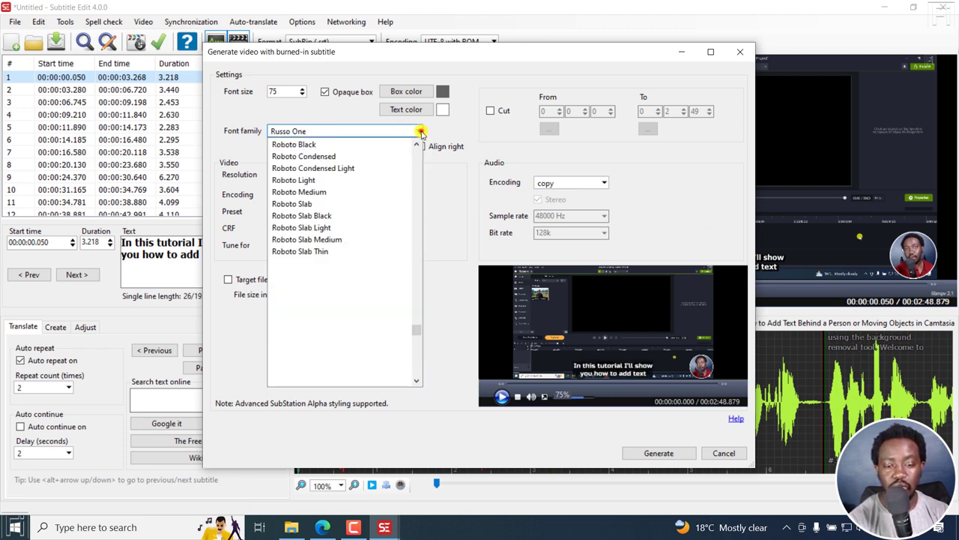
key(Up)
key(Up)
key(Up)
key(Up)
key(Up)
key(Up)
key(Up)
key(Up)
key(Up)
key(Up)
key(Up)
key(Up)
key(Up)
key(Up)
key(Up)
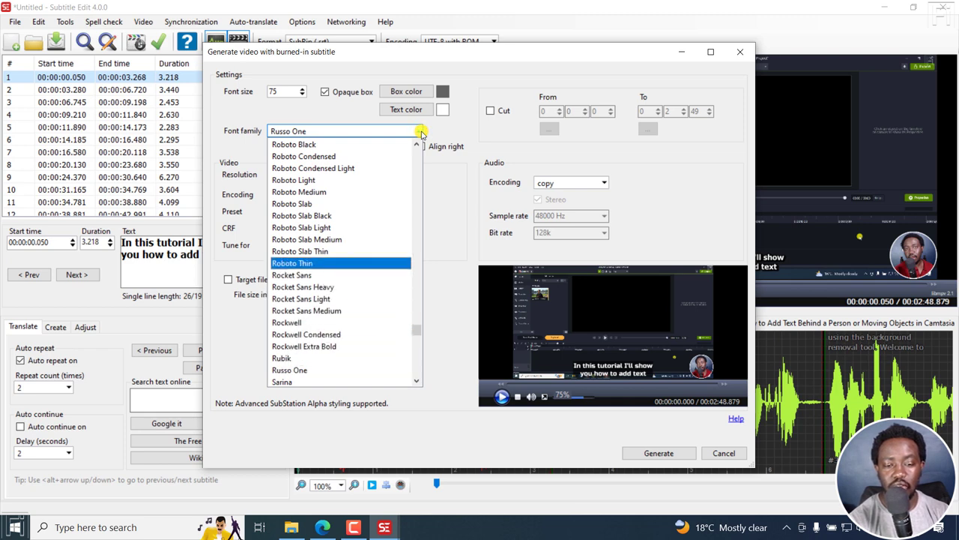
key(Up)
key(Up)
key(Up)
key(Up)
key(Up)
key(Up)
key(Up)
key(Up)
key(Up)
key(Up)
key(Up)
key(Up)
key(Up)
key(Up)
key(Up)
key(Up)
key(Up)
key(Up)
key(Up)
key(Up)
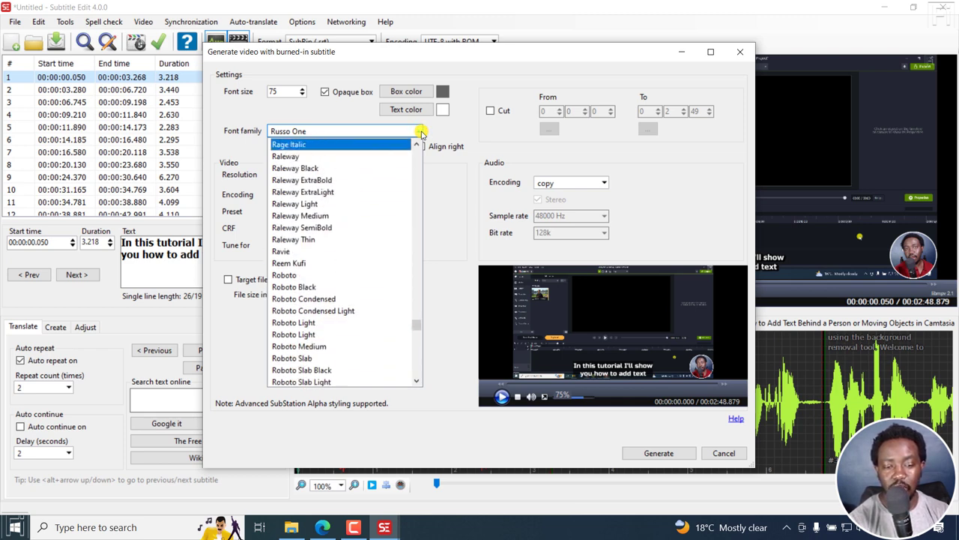
key(Up)
key(Up)
key(Up)
key(Up)
key(Up)
key(Up)
key(Up)
key(Up)
key(Up)
key(Up)
key(Up)
key(Up)
key(Up)
key(Up)
key(Up)
key(Up)
key(Up)
key(Up)
key(Up)
key(Up)
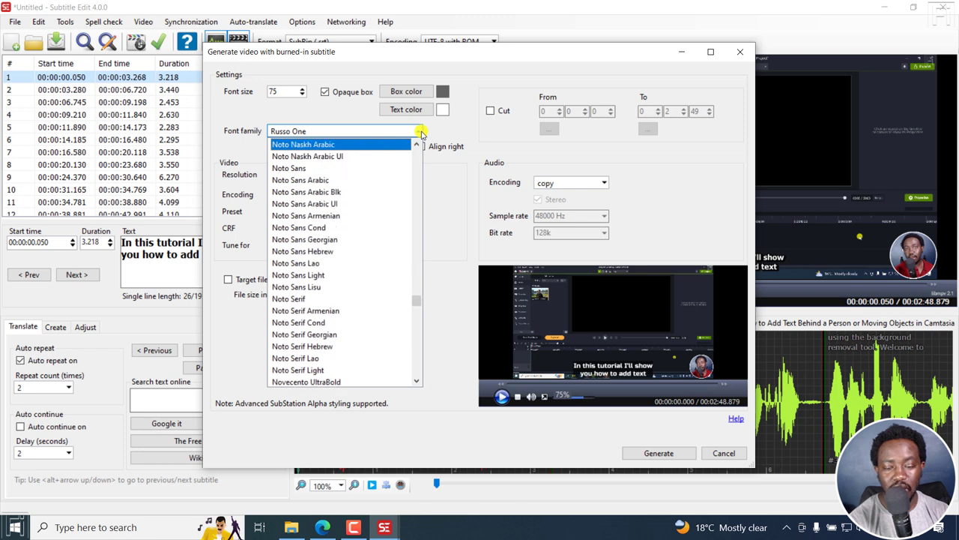
key(Home)
key(Down)
key(Down)
key(Down)
key(Down)
key(Down)
key(Down)
key(Down)
key(Down)
key(Down)
key(Down)
key(Down)
key(Down)
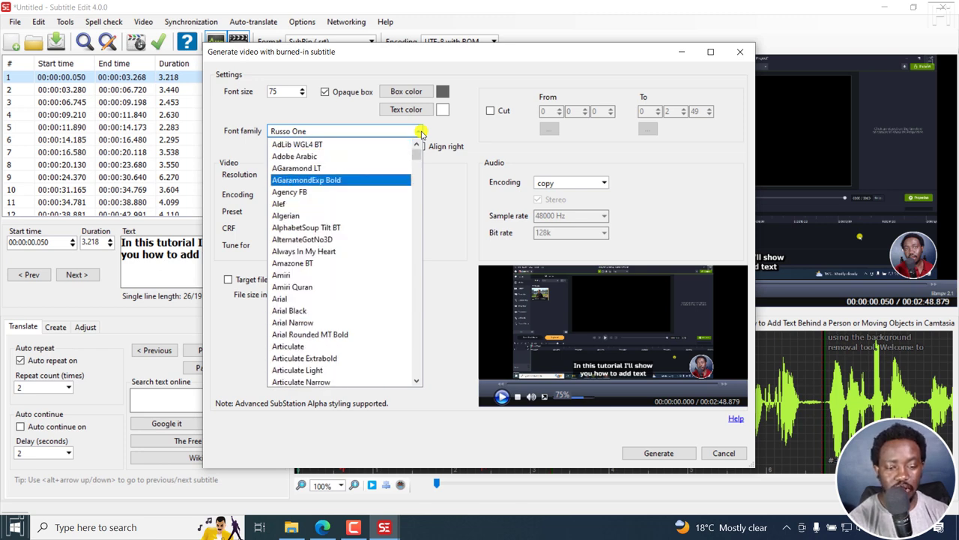
key(Down)
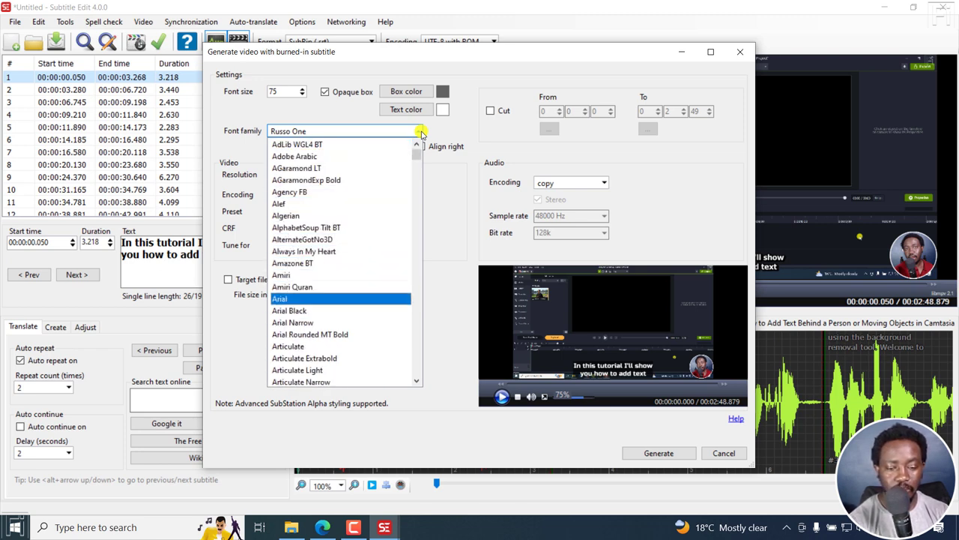
key(Return)
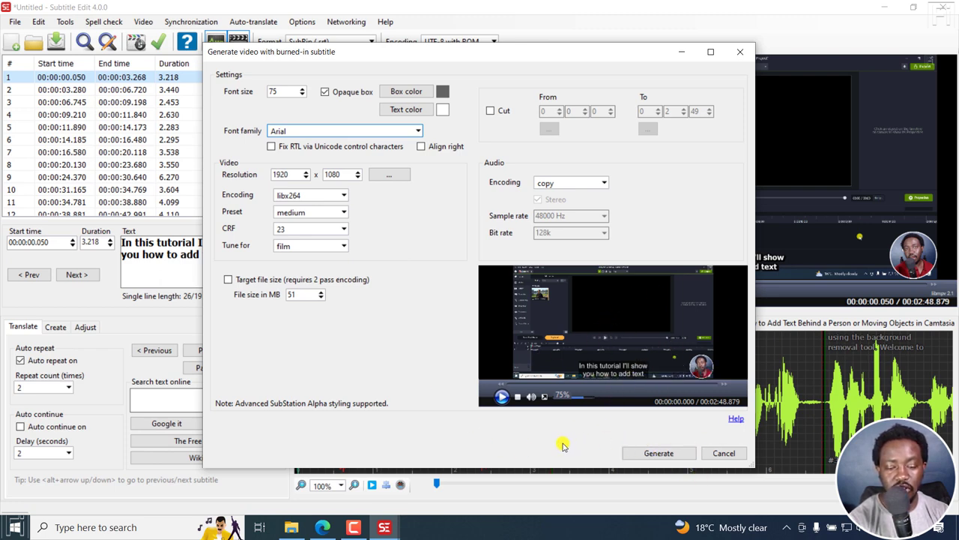
click(544, 395)
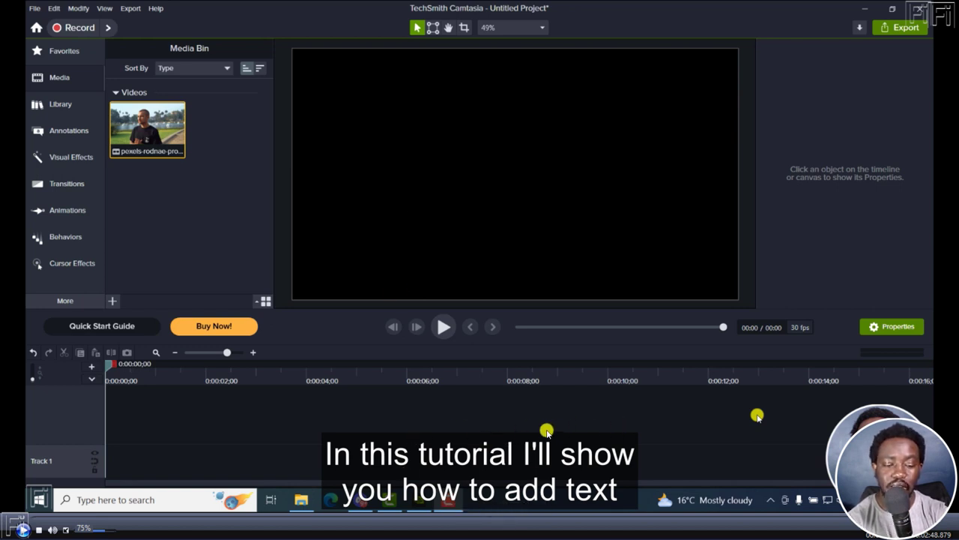
key(Escape)
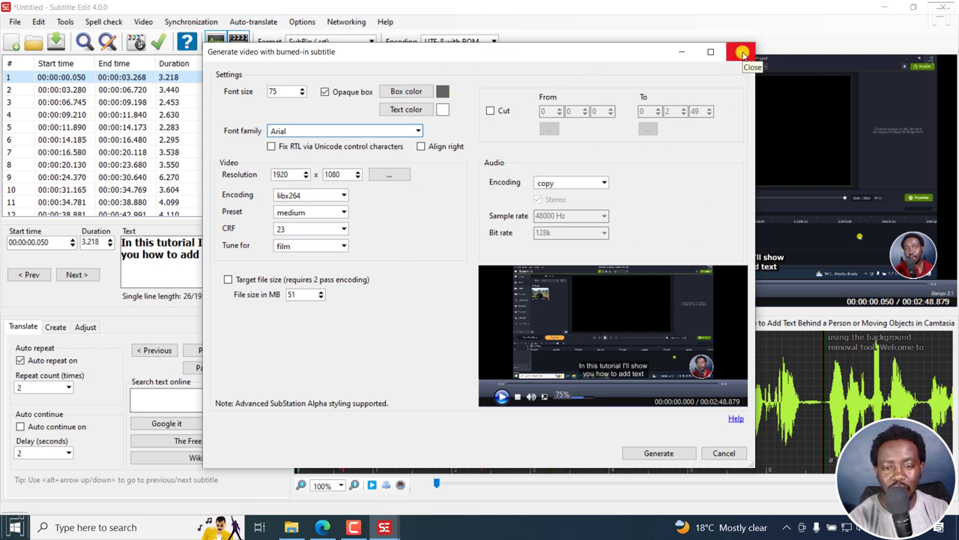
Step: Close the Generate video with burned-in subtitle dialog with its X button
click(742, 53)
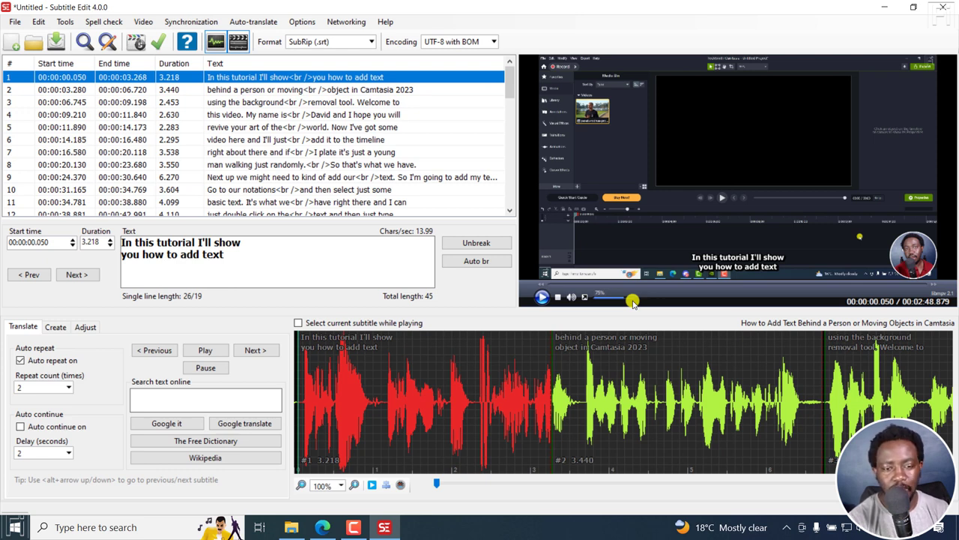
Step: Open Video > Audio to text (Whisper), try the Purfview's Faster-Whisper engine, then close the window
click(143, 23)
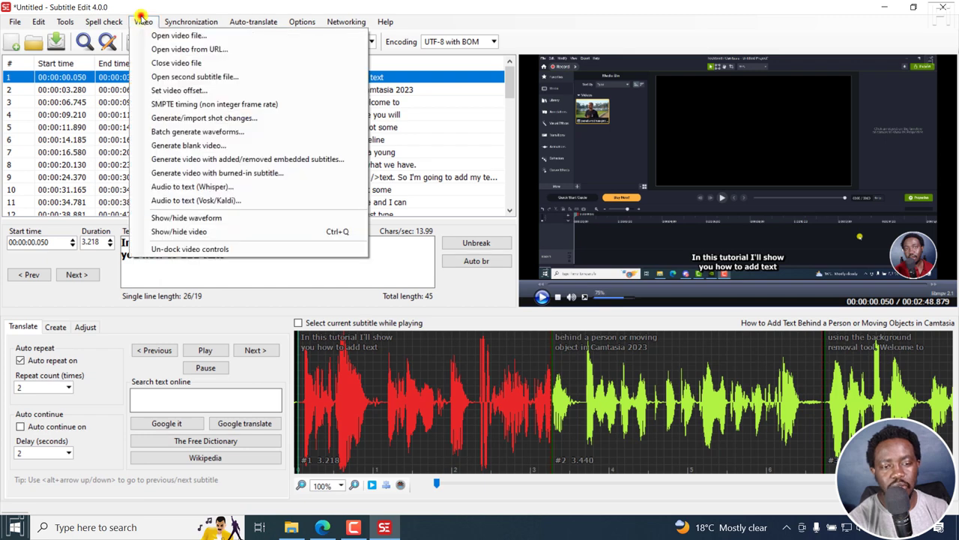
click(207, 186)
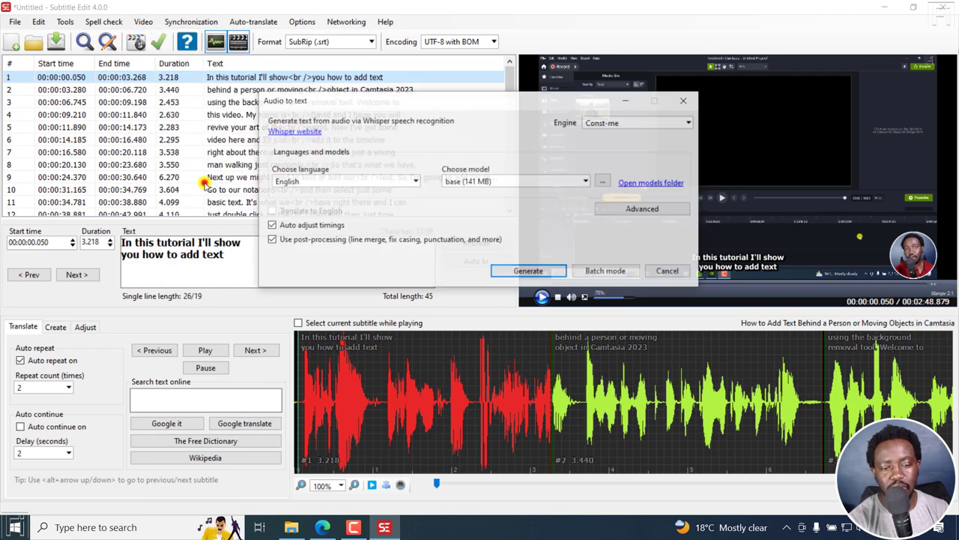
click(612, 125)
click(615, 147)
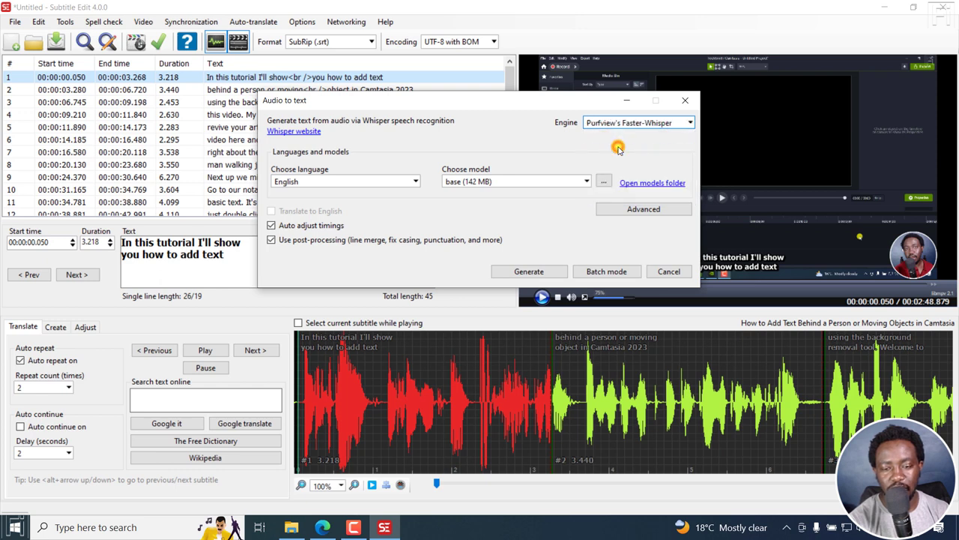
click(663, 126)
click(555, 236)
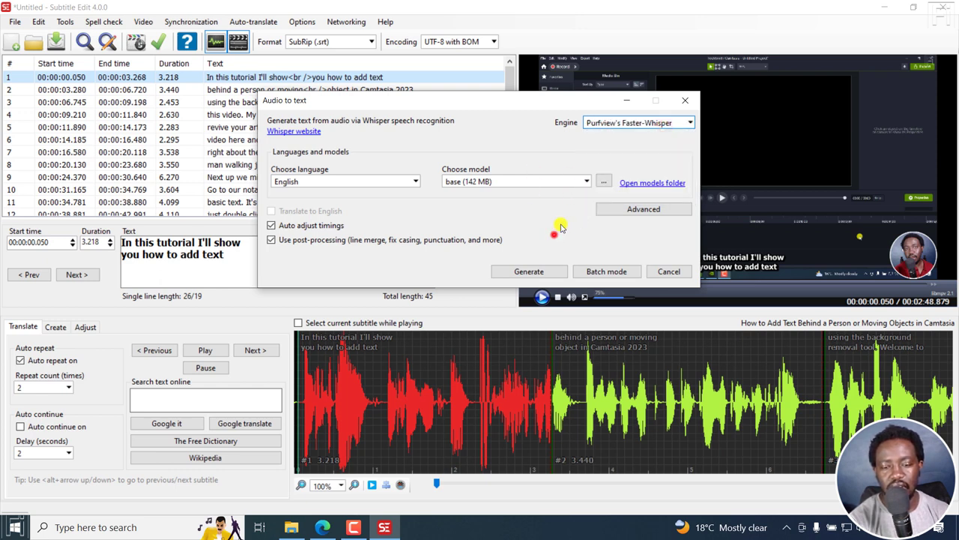
click(685, 100)
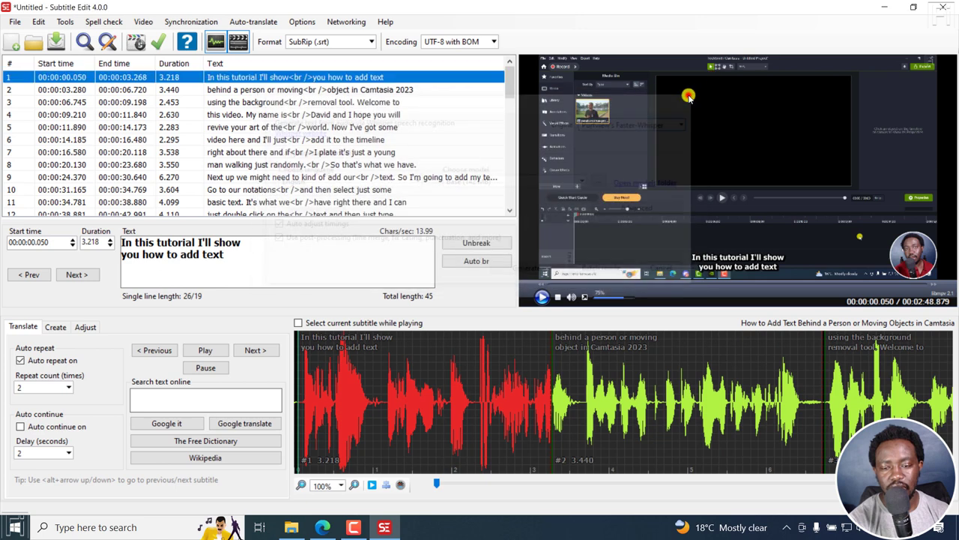
Step: Reopen Audio to text, dismiss the Faster-Whisper download prompt, and switch the engine to Const-me
click(142, 22)
click(185, 187)
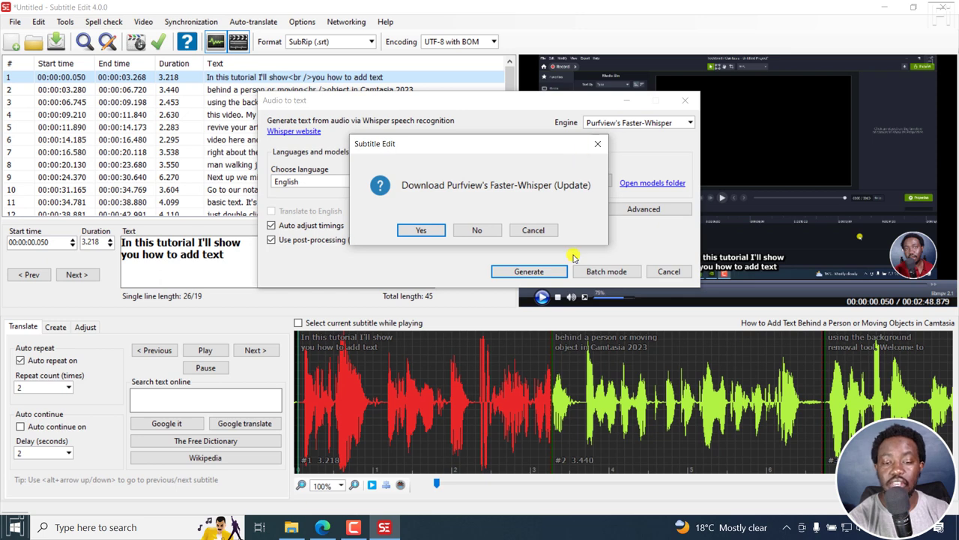
click(534, 231)
click(675, 122)
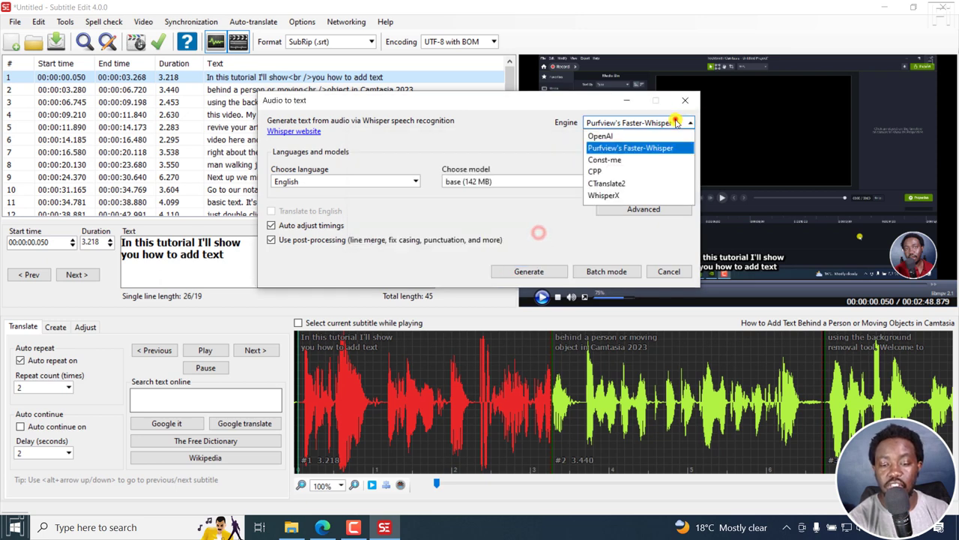
click(613, 160)
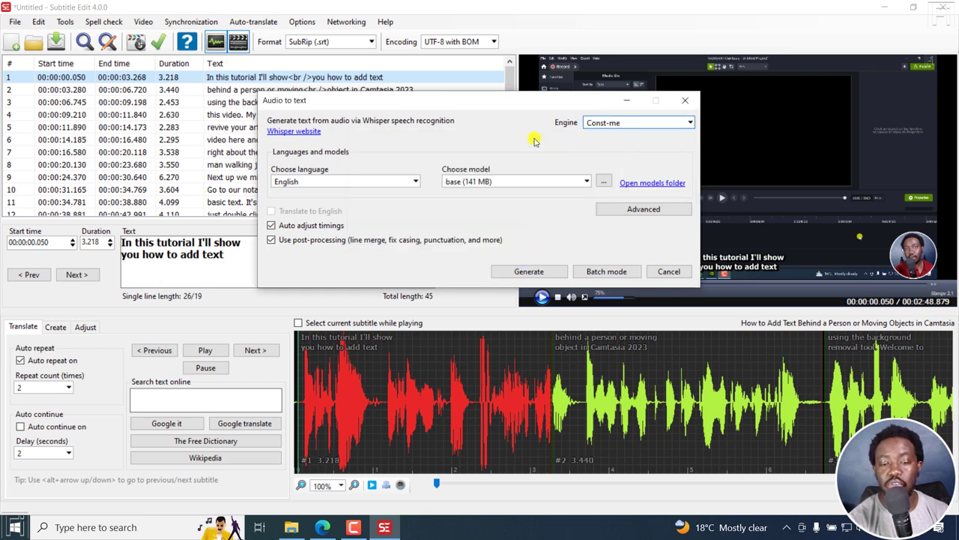